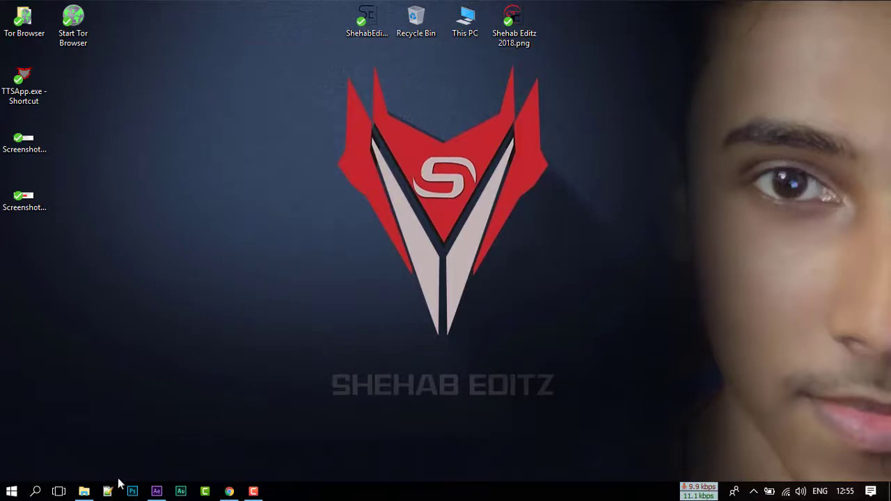
# Switch to After Effects and create a 1920 × 1080 composition with a duration of 10 seconds.
pyautogui.click(156, 491)
pyautogui.click(65, 22)
pyautogui.click(83, 34)
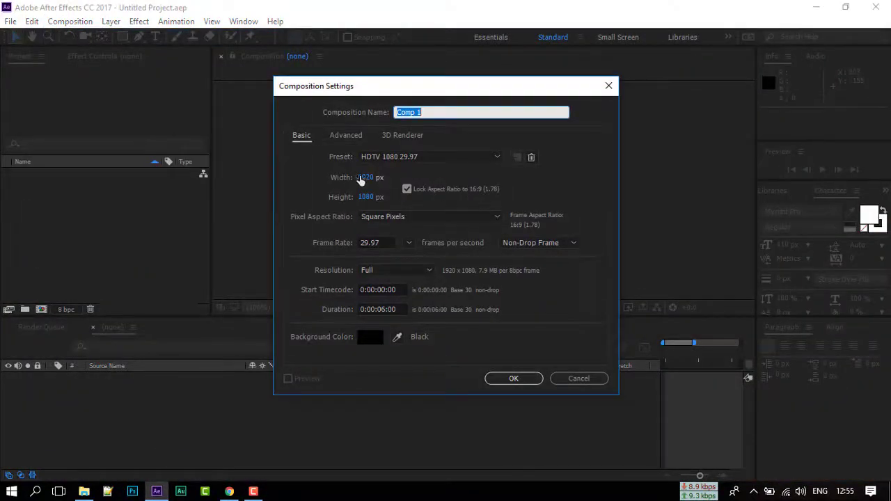
pyautogui.click(380, 310)
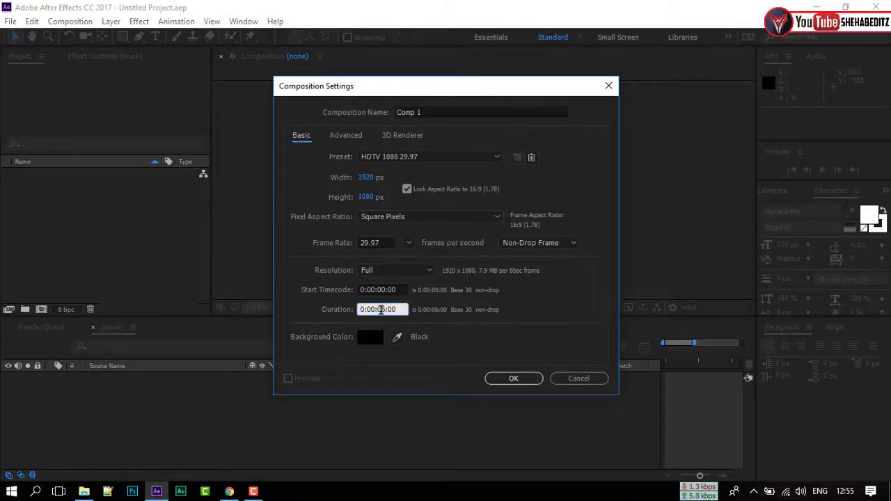
pyautogui.write('10')
pyautogui.press('Return')
# Add a shape layer to the composition and set the shape fill color to white (FFFFFF).
pyautogui.rightClick(44, 414)
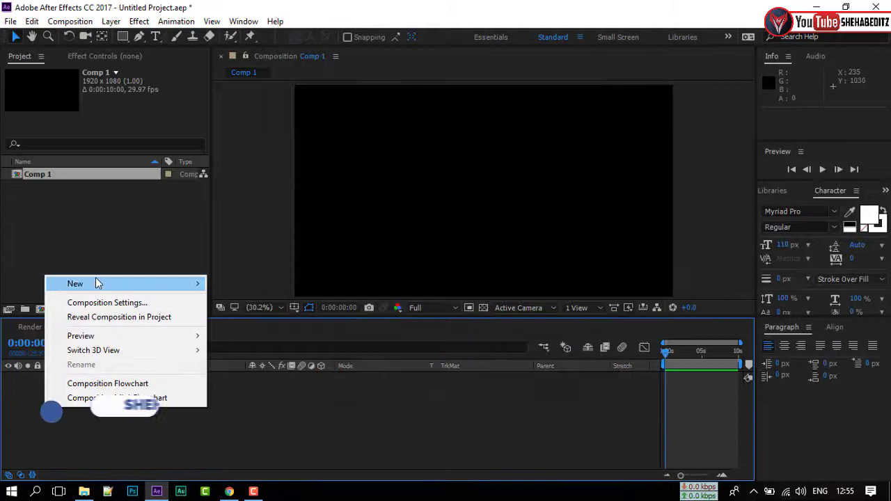
pyautogui.moveTo(96, 283)
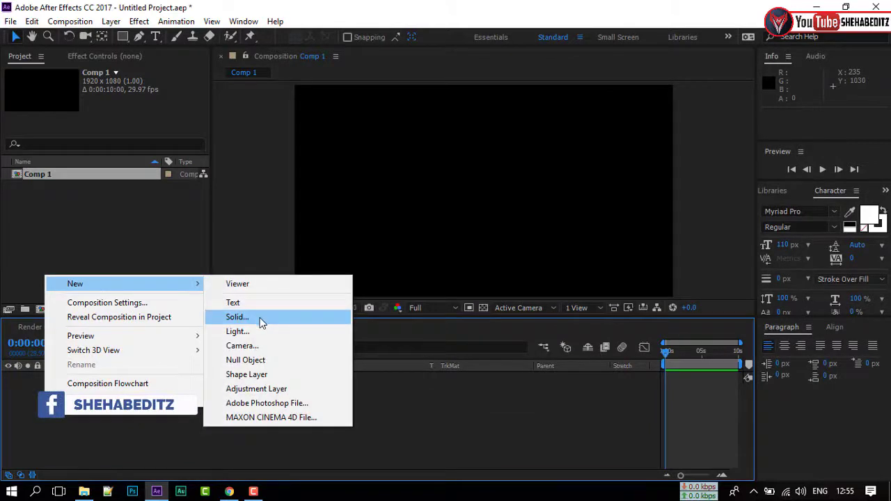
pyautogui.click(241, 374)
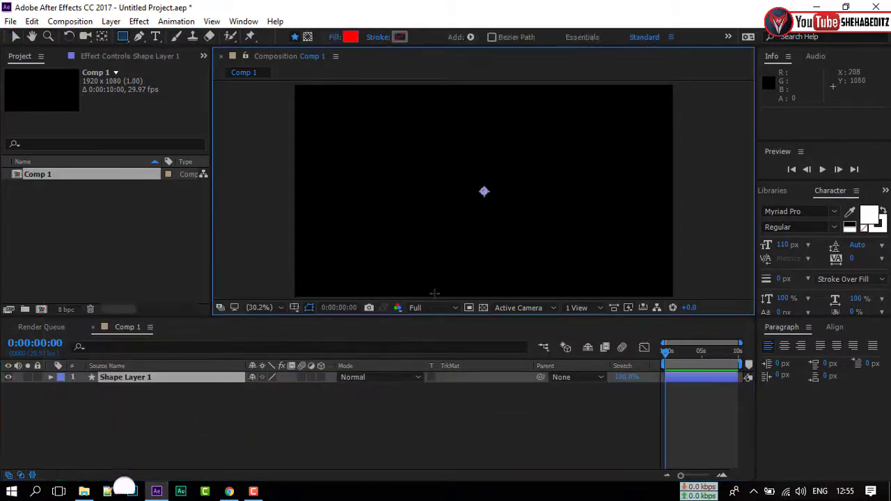
pyautogui.click(350, 36)
pyautogui.moveTo(506, 305); pyautogui.dragTo(390, 177)
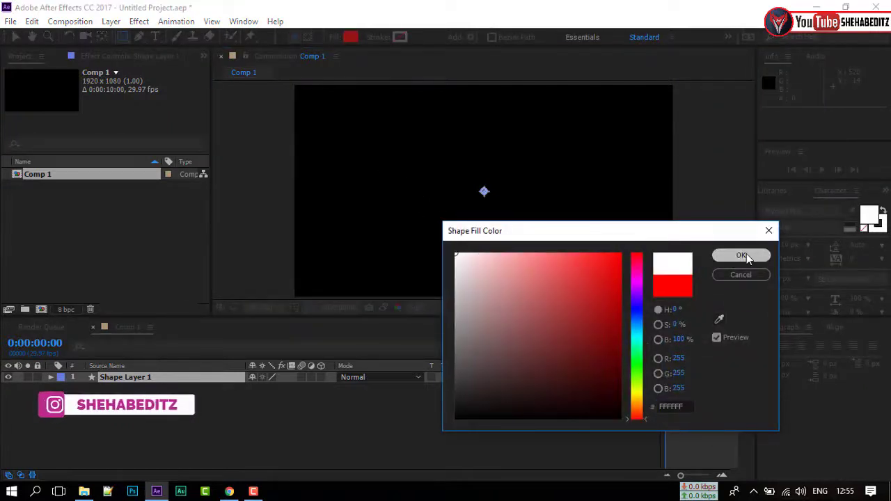
pyautogui.click(741, 256)
# Draw a wide white rounded rectangle and move it up to around the middle of the composition.
pyautogui.click(123, 37)
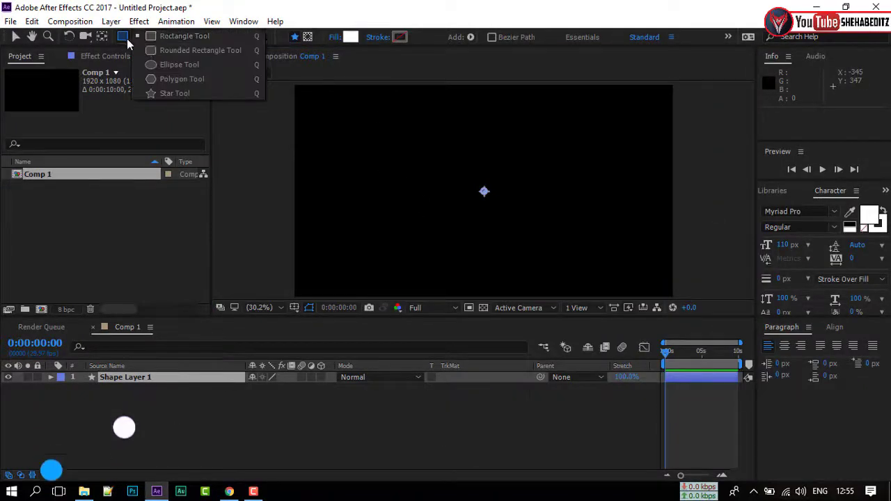
pyautogui.click(175, 53)
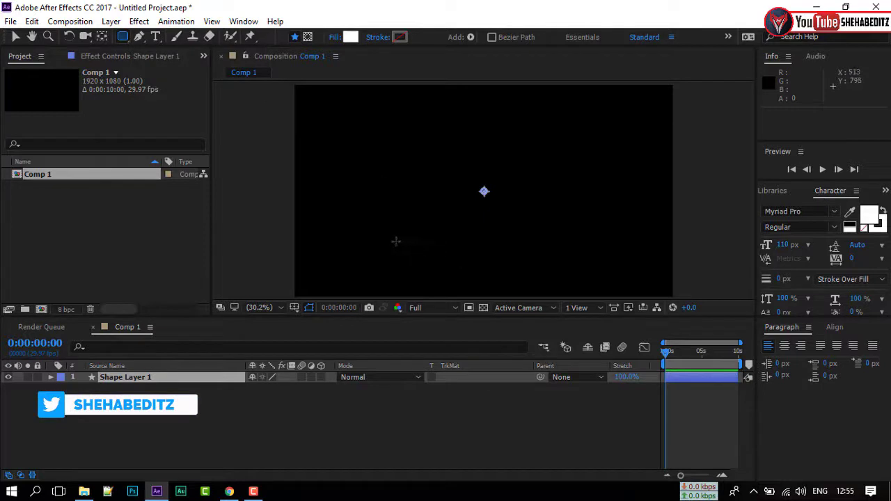
pyautogui.moveTo(383, 241); pyautogui.dragTo(550, 287)
pyautogui.press('v')
pyautogui.moveTo(478, 263); pyautogui.dragTo(484, 202)
pyautogui.click(411, 439)
# Add another shape layer and draw a narrower white sharp-cornered rectangle just above the rounded one.
pyautogui.click(123, 36)
pyautogui.click(50, 377)
pyautogui.rightClick(87, 418)
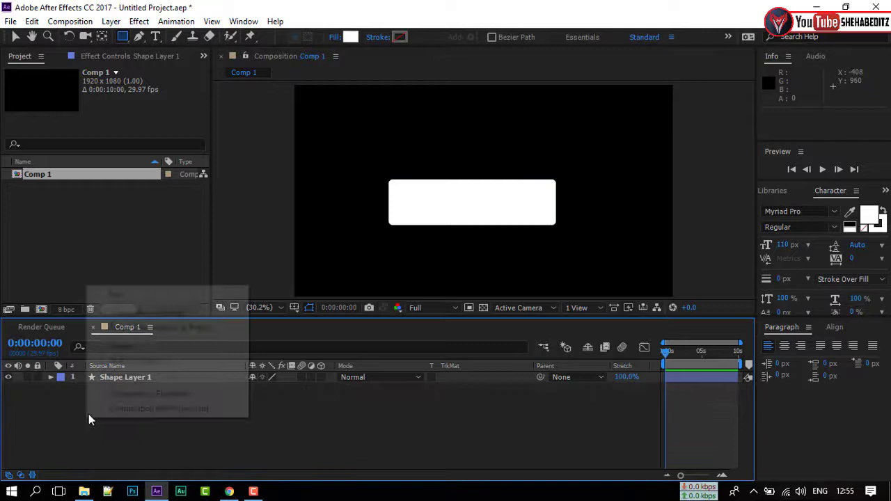
pyautogui.moveTo(139, 298)
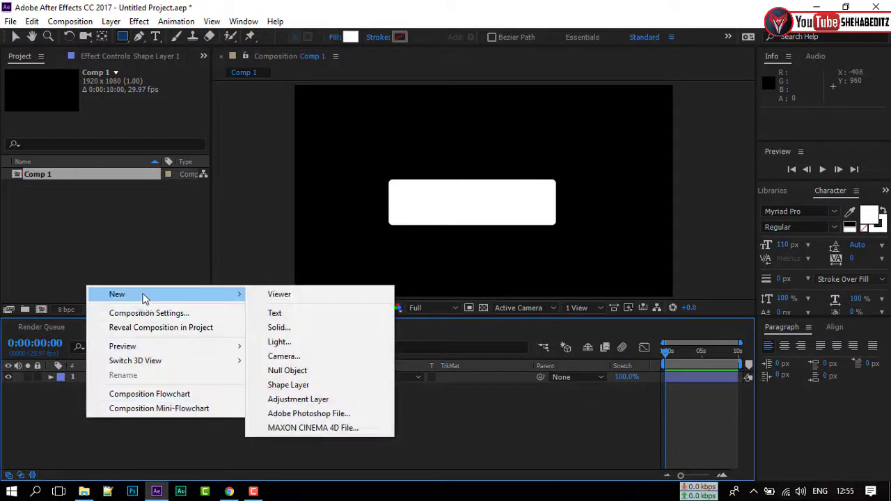
pyautogui.click(302, 387)
pyautogui.moveTo(407, 144); pyautogui.dragTo(519, 169)
# Duplicate the narrow white rectangle's layer, fill the copy with red FF0000 and move it above the original.
pyautogui.click(50, 377)
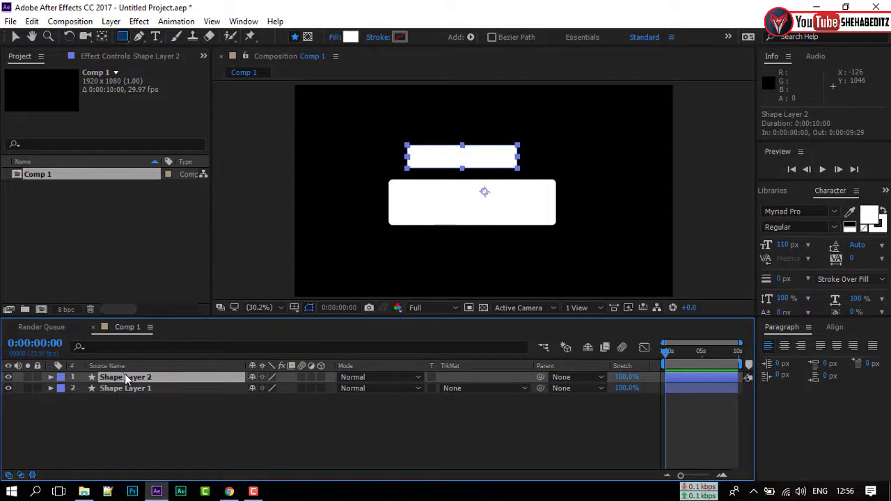
pyautogui.hotkey('ctrl', 'd')
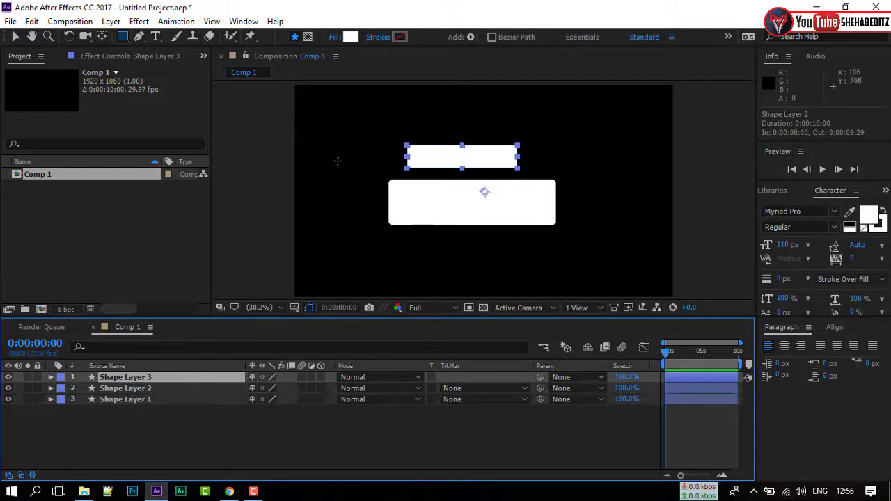
pyautogui.click(351, 37)
pyautogui.write('FF0000')
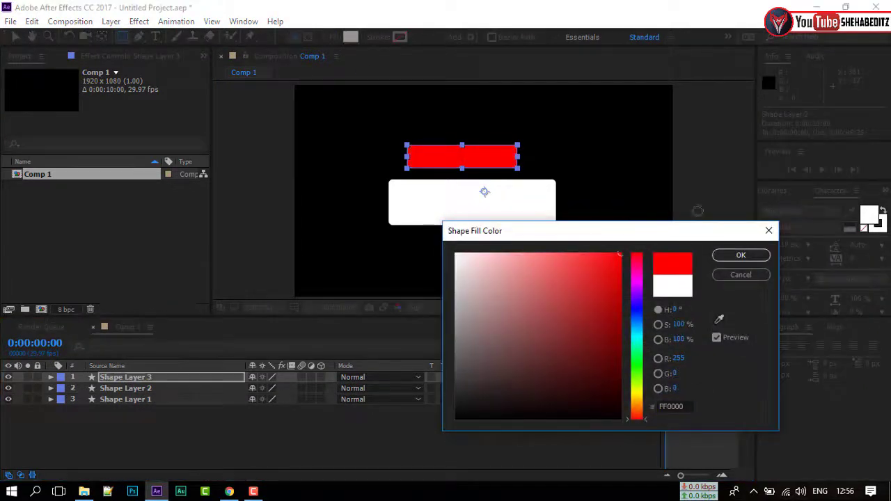
pyautogui.press('Return')
pyautogui.press('v')
pyautogui.moveTo(467, 159); pyautogui.dragTo(468, 125)
pyautogui.click(276, 422)
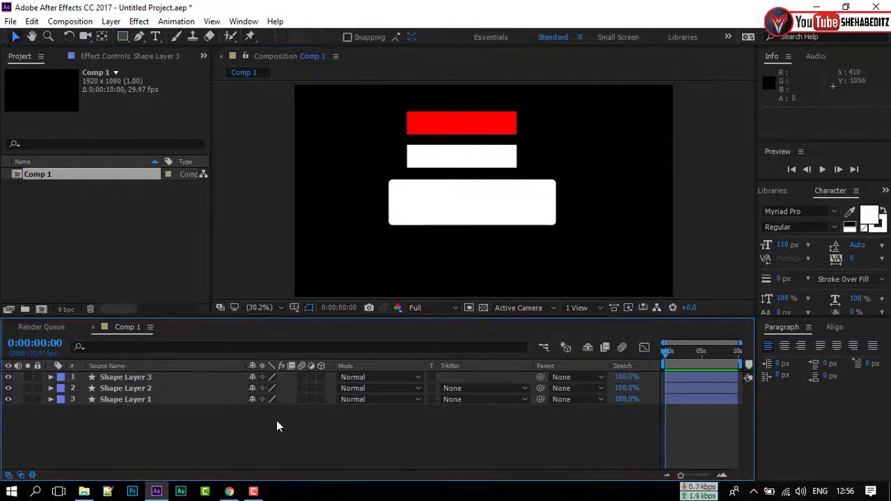
# Add a shape layer and draw a small red rounded rectangle to the left of the two narrow bars.
pyautogui.rightClick(147, 433)
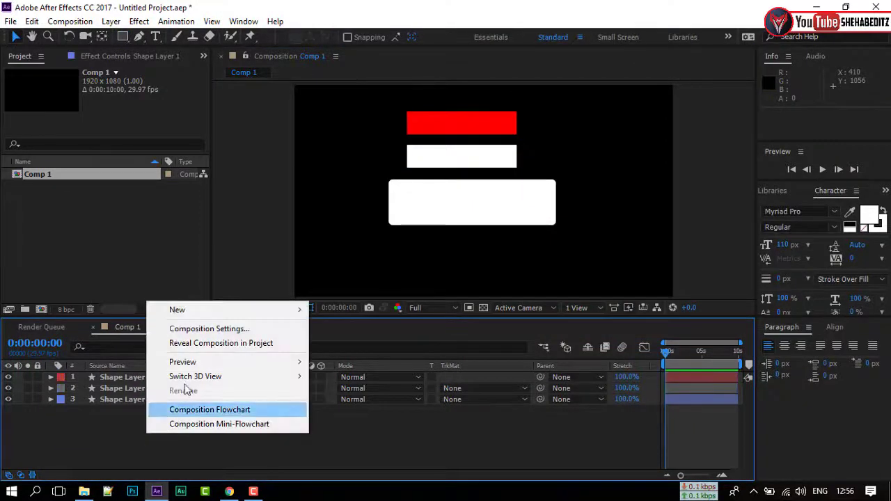
pyautogui.moveTo(214, 309)
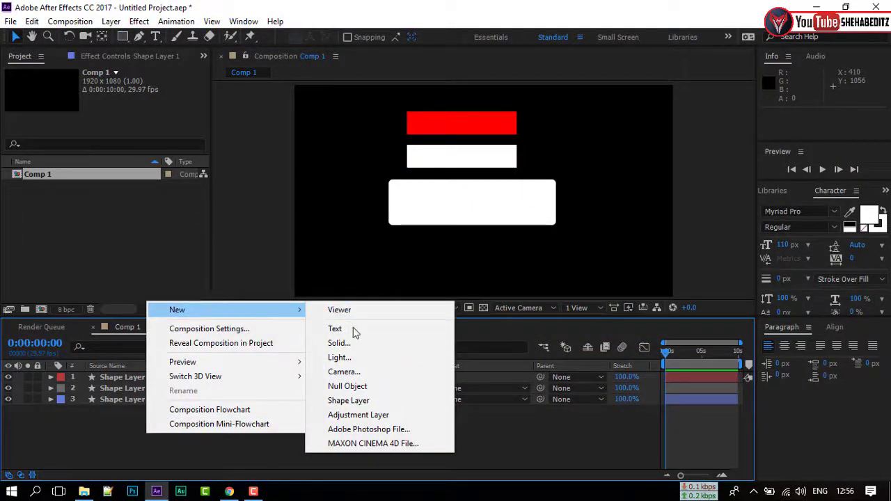
pyautogui.click(354, 401)
pyautogui.moveTo(123, 37); pyautogui.dragTo(184, 52)
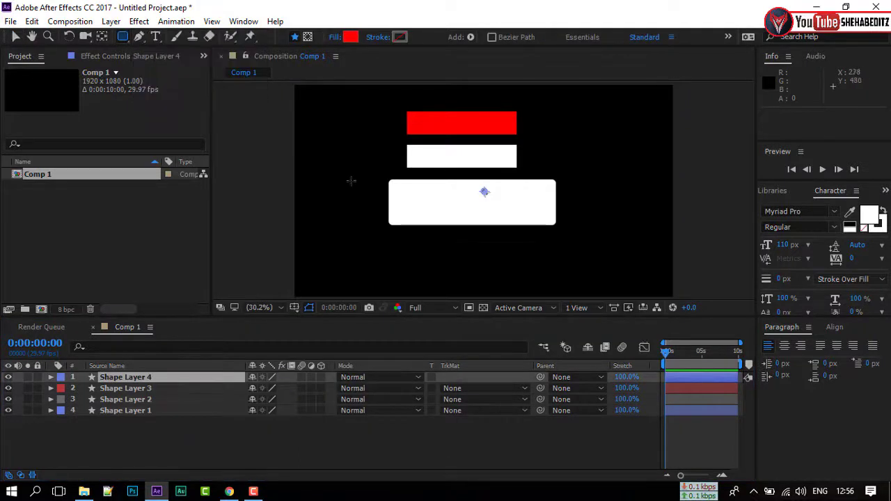
pyautogui.moveTo(323, 140); pyautogui.dragTo(358, 159)
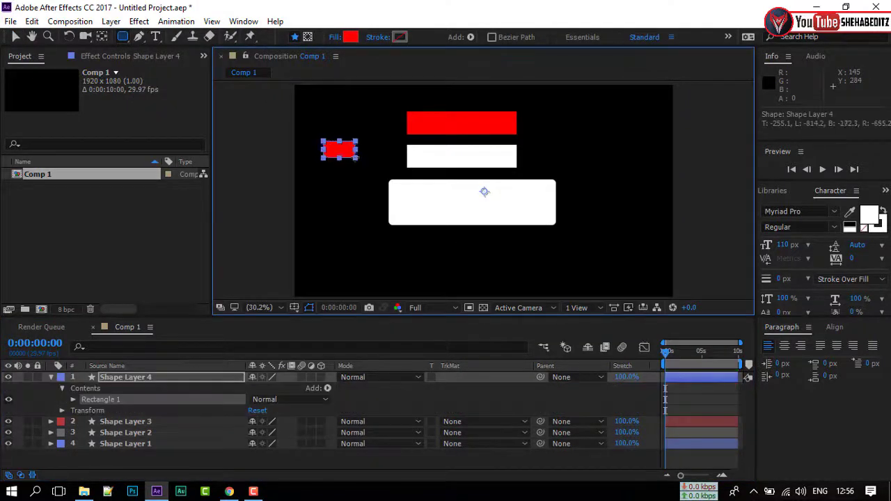
pyautogui.click(126, 439)
# Try to draw a small white triangle with the Pen tool on a new shape layer, below the small red rounded rectangle.
pyautogui.press('g')
pyautogui.rightClick(127, 440)
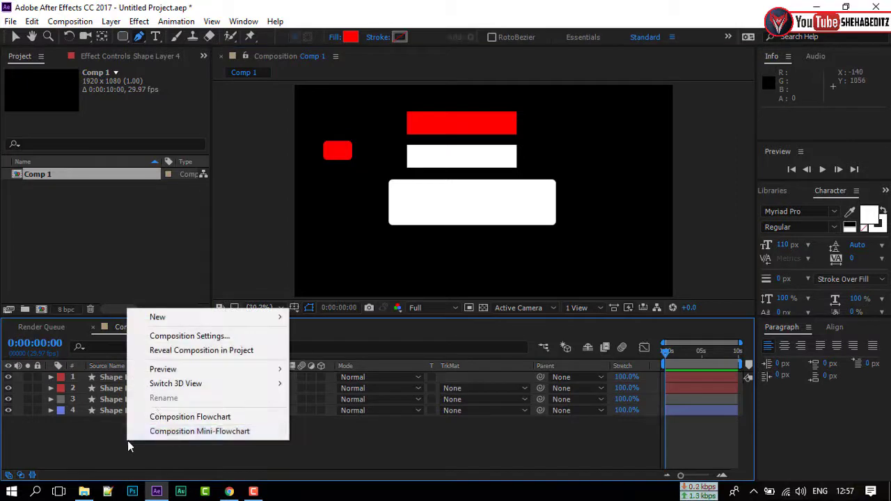
pyautogui.moveTo(167, 319)
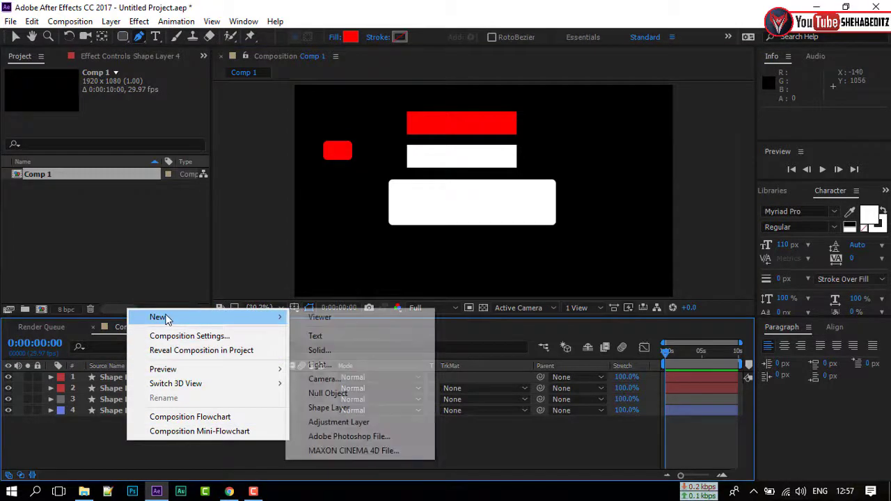
pyautogui.click(329, 408)
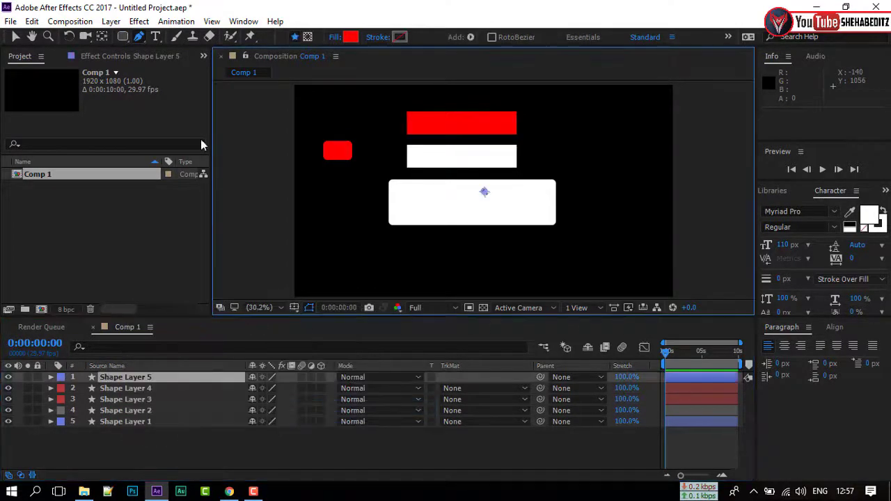
pyautogui.click(143, 37)
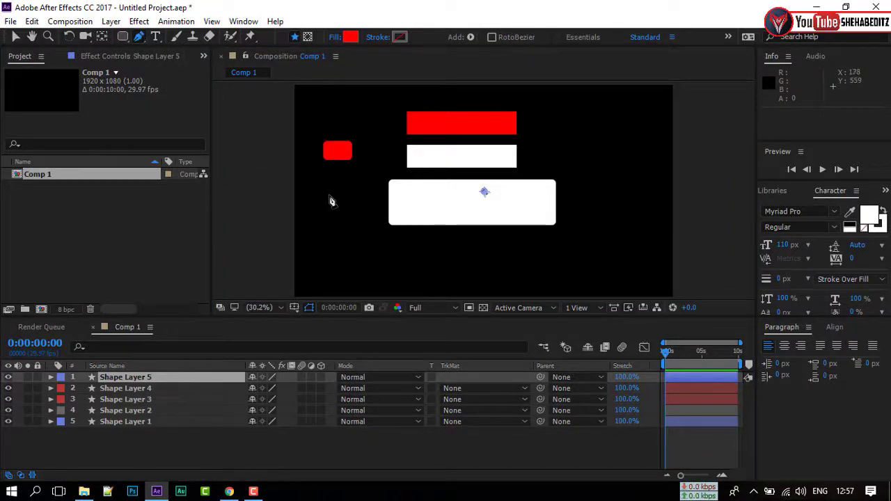
pyautogui.click(330, 196)
pyautogui.click(456, 253)
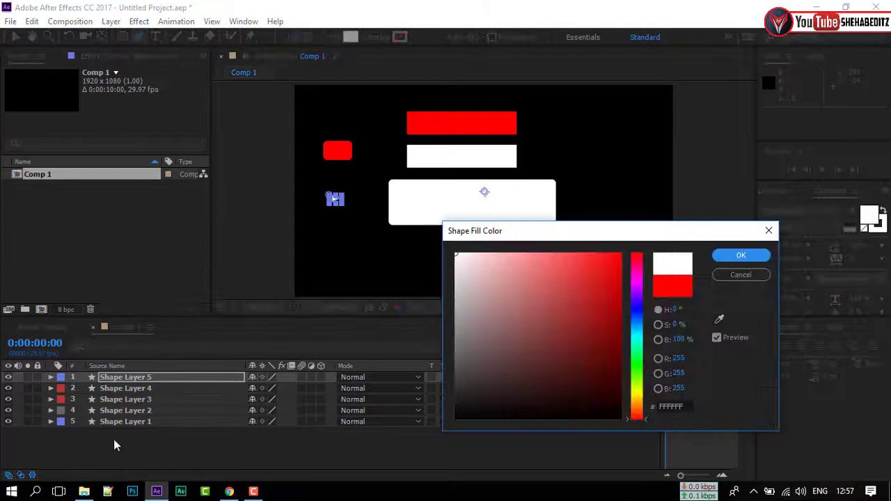
pyautogui.click(742, 255)
# Try positioning the triangle over the small red rounded rectangle, and delete the triangle's layer.
pyautogui.press('v')
pyautogui.hotkey('ctrl', 'z')
pyautogui.hotkey('ctrl', 'alt', 'Home')
pyautogui.moveTo(335, 199); pyautogui.dragTo(335, 149)
pyautogui.click(367, 187)
pyautogui.scroll(4, 367, 187)
pyautogui.press('space')
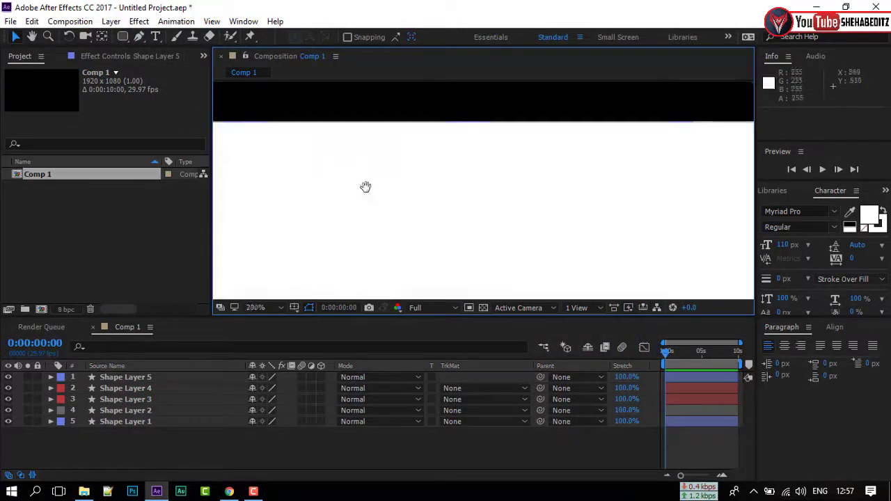
pyautogui.moveTo(367, 187); pyautogui.dragTo(836, 306)
pyautogui.click(408, 168)
pyautogui.moveTo(408, 167); pyautogui.dragTo(462, 167)
pyautogui.click(103, 37)
pyautogui.press('v')
pyautogui.press('Delete')
# Add a shape layer and draw a white play triangle with the Pen tool in the center of the small red rounded rectangle.
pyautogui.rightClick(153, 432)
pyautogui.moveTo(202, 310)
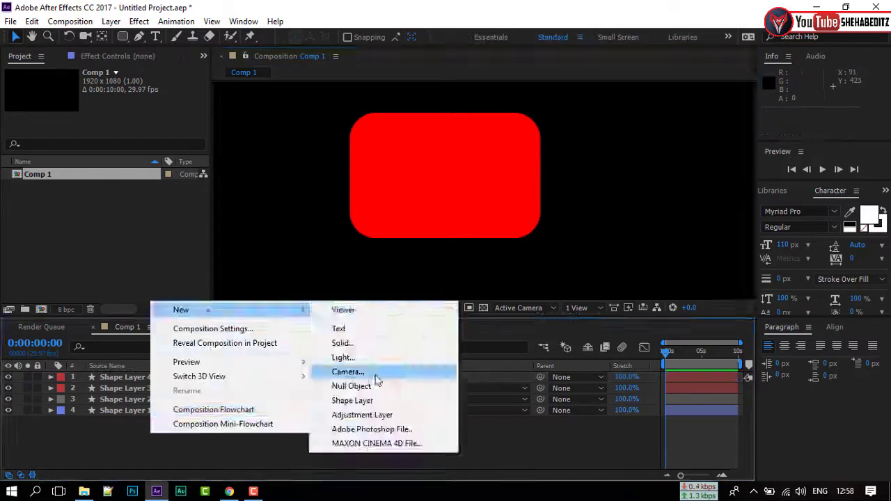
pyautogui.click(358, 400)
pyautogui.click(410, 148)
pyautogui.click(478, 178)
pyautogui.scroll(-5, 478, 178)
# Duplicate the play triangle and small red rounded rectangle layers, and place the copied rectangle directly beneath the copied triangle in the layer stack.
pyautogui.click(118, 388)
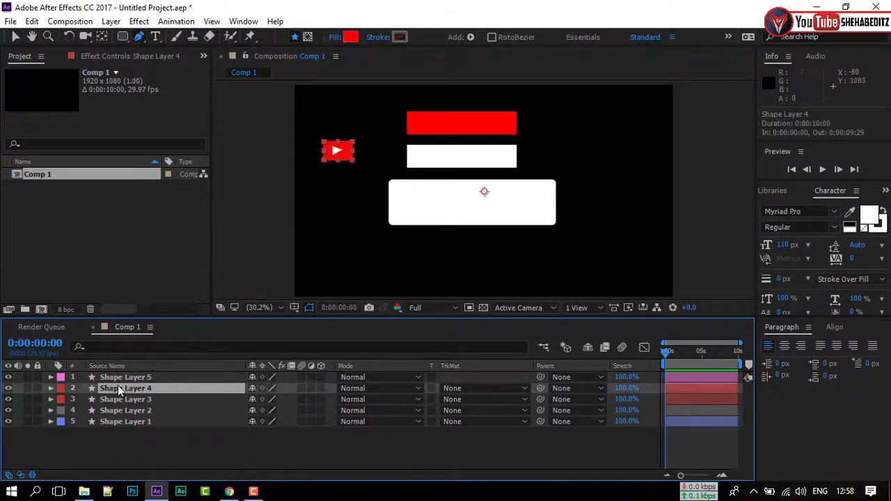
pyautogui.keyDown('shift'); pyautogui.click(120, 379); pyautogui.keyUp('shift')
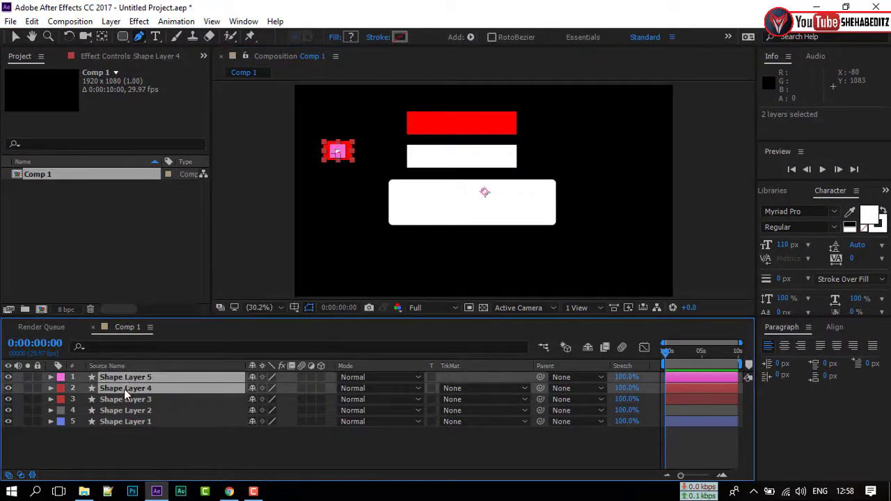
pyautogui.hotkey('ctrl', 'd')
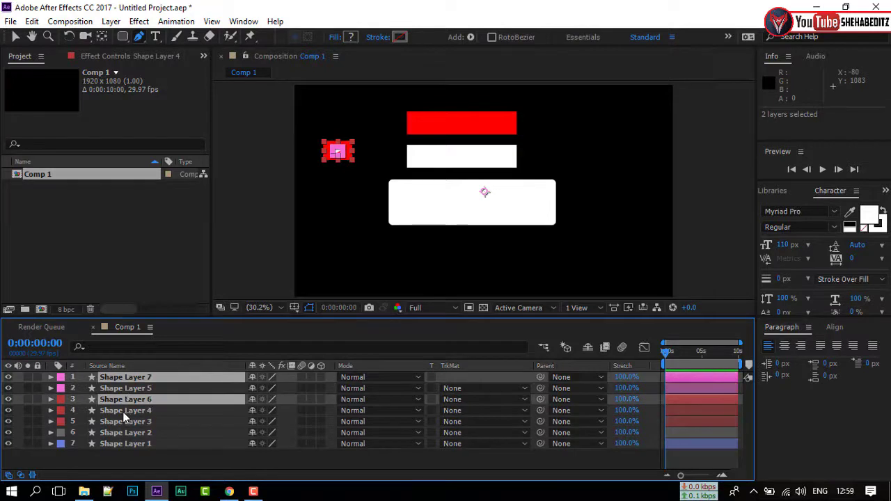
pyautogui.click(122, 410)
pyautogui.moveTo(123, 403); pyautogui.dragTo(125, 384)
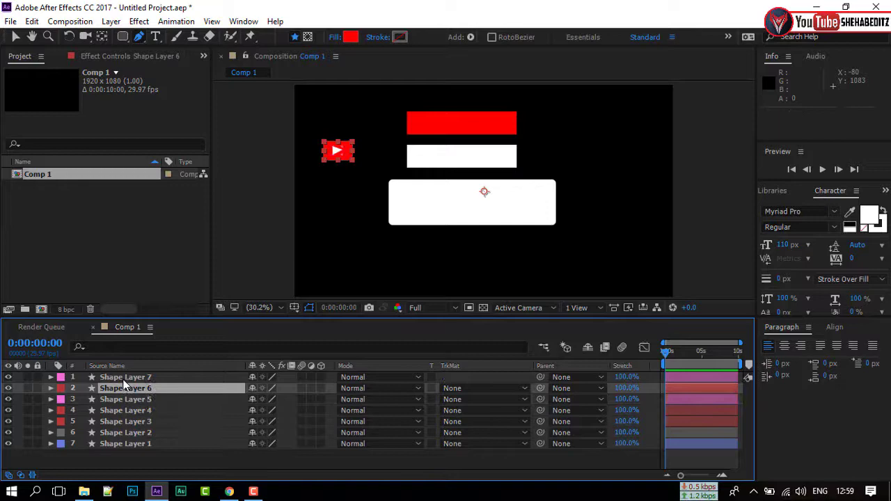
# Pre-compose the two duplicated play icon layers as Play1, moving all attributes into the new composition.
pyautogui.keyDown('ctrl'); pyautogui.click(123, 379); pyautogui.keyUp('ctrl')
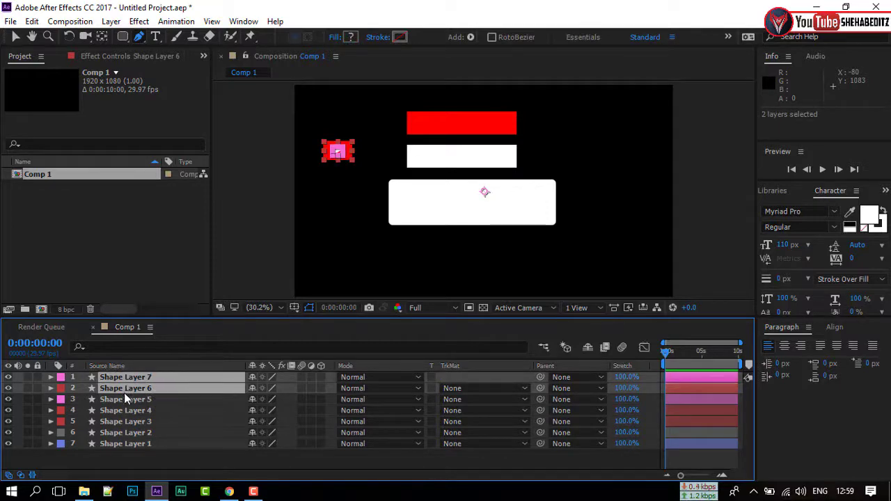
pyautogui.rightClick(124, 389)
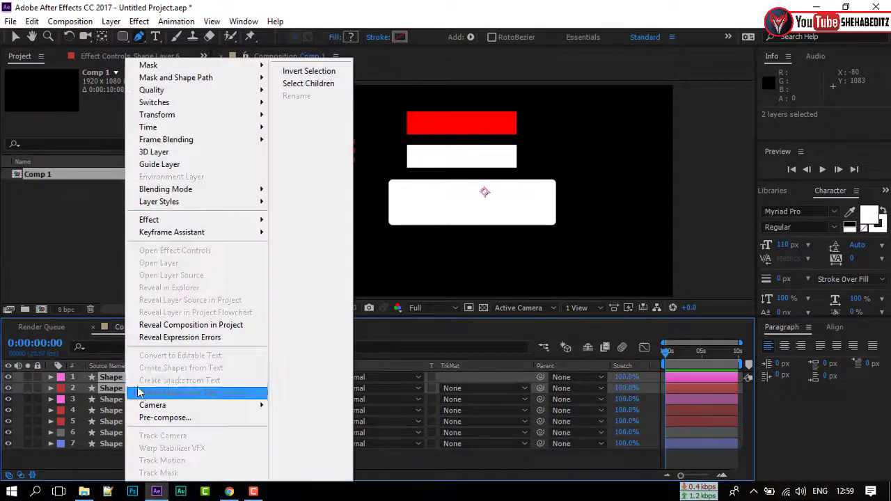
pyautogui.click(165, 418)
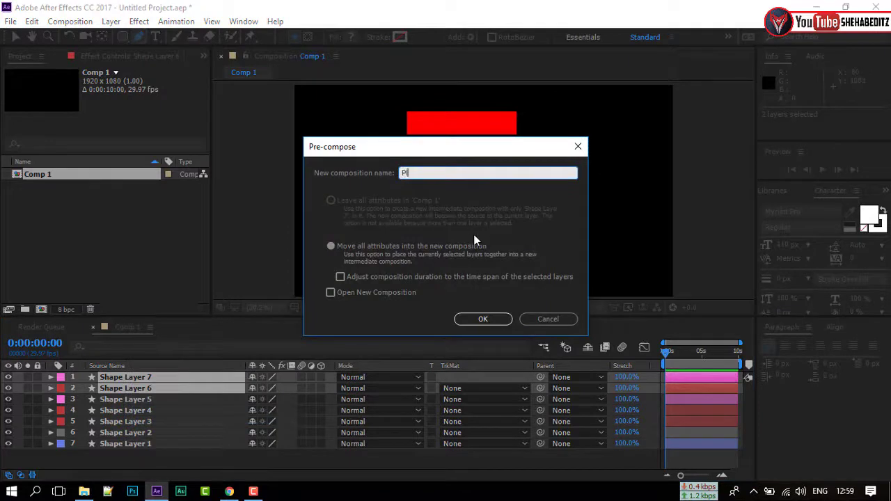
pyautogui.write('Play1')
pyautogui.click(336, 246)
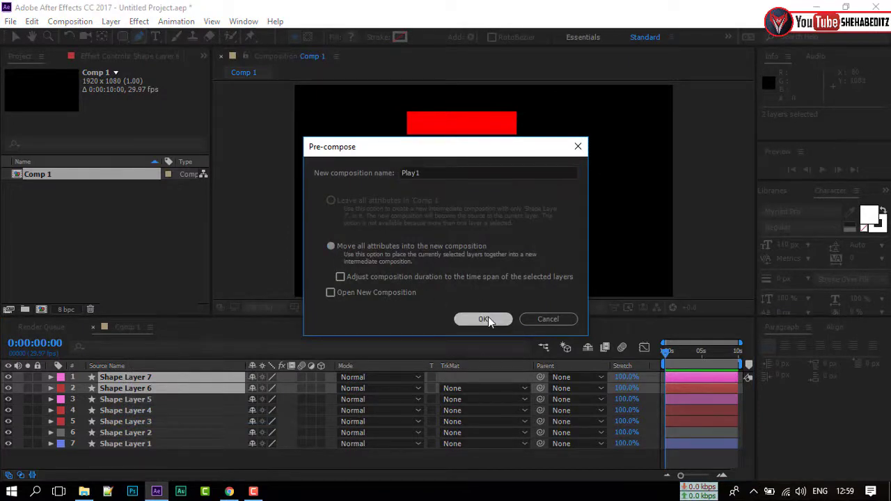
pyautogui.click(483, 319)
# Pre-compose the original play triangle and small red rounded rectangle layers, Shape Layer 5 and Shape Layer 4, as PLay2.
pyautogui.click(117, 388)
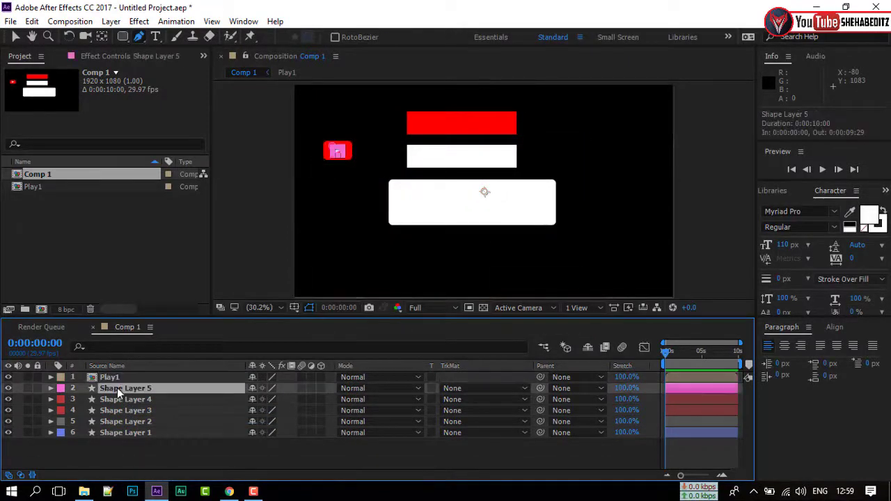
pyautogui.keyDown('shift'); pyautogui.click(117, 399); pyautogui.keyUp('shift')
pyautogui.rightClick(122, 399)
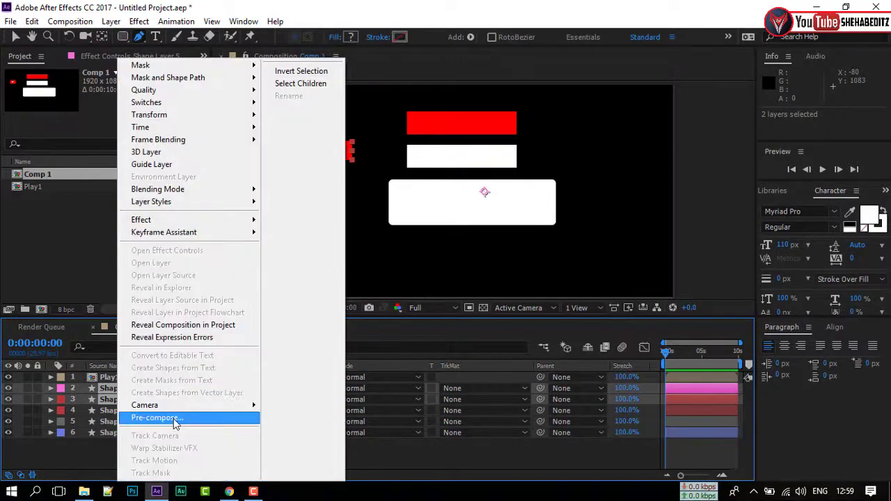
pyautogui.click(165, 418)
pyautogui.write('PLay2')
pyautogui.click(484, 319)
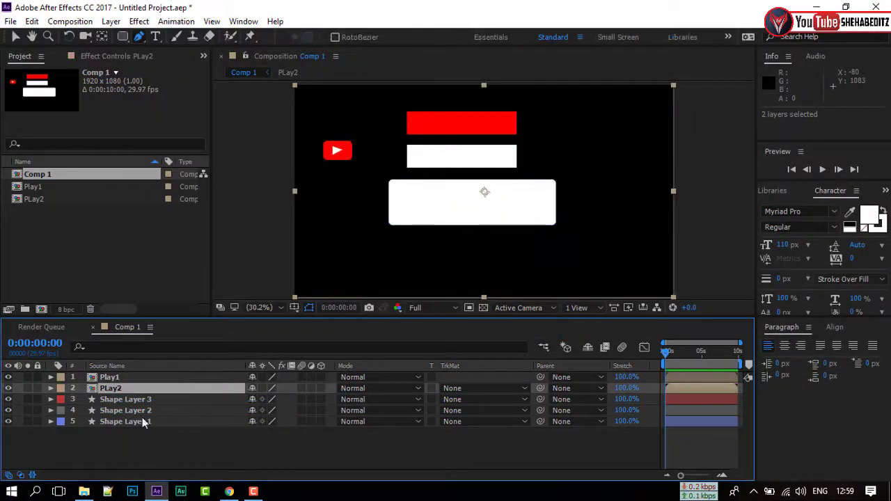
# Move the Play1 icon straight up about 136 px so it sits above the PLay2 icon.
pyautogui.click(115, 377)
pyautogui.click(13, 38)
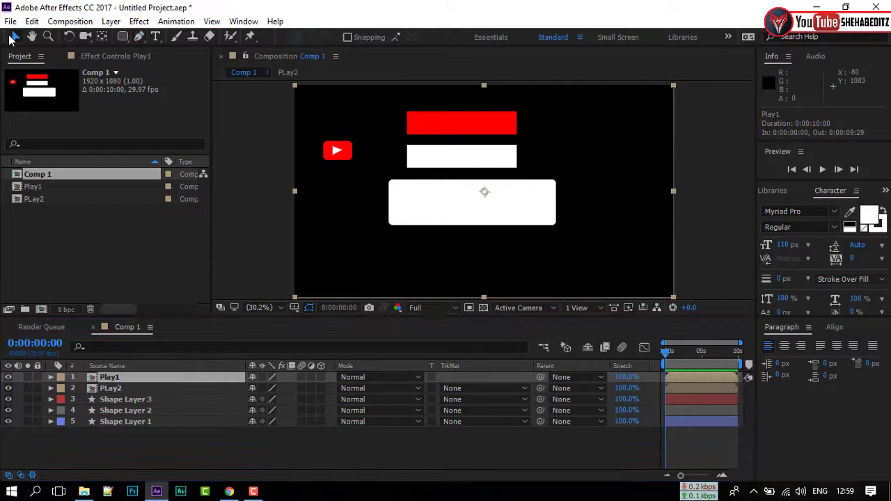
pyautogui.moveTo(322, 154); pyautogui.dragTo(332, 125)
pyautogui.press('Return')
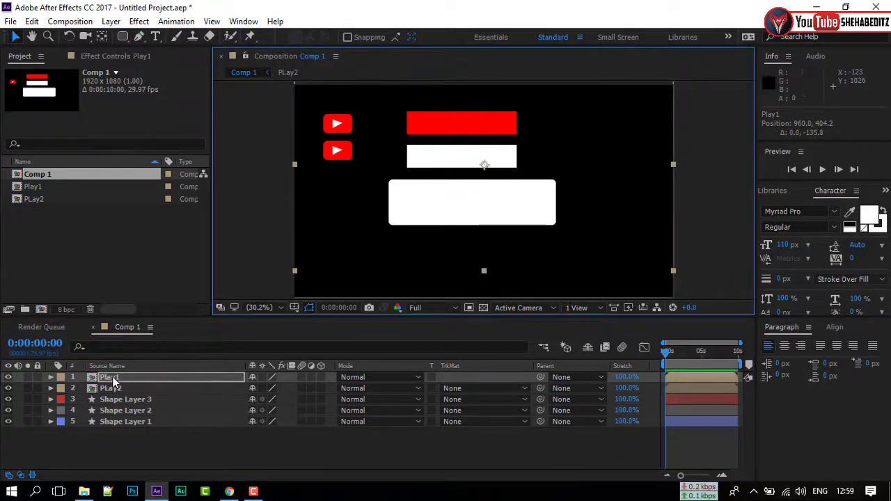
# Inside the Play1 composition, recolor the play triangle red (FF0000) and its rounded rectangle white.
pyautogui.doubleClick(112, 376)
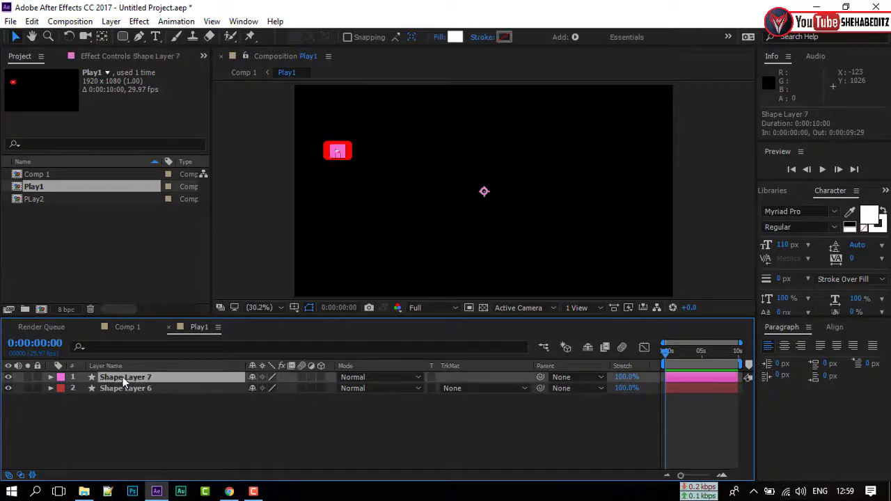
pyautogui.click(454, 37)
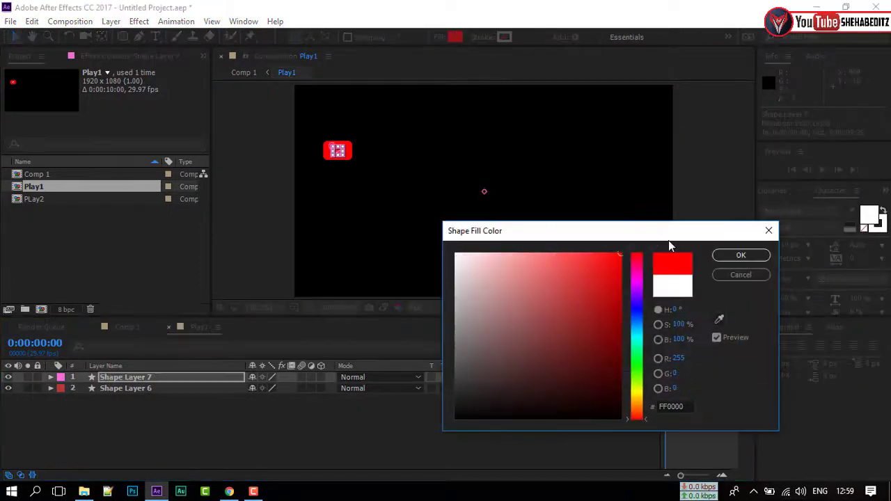
pyautogui.click(715, 255)
pyautogui.click(138, 386)
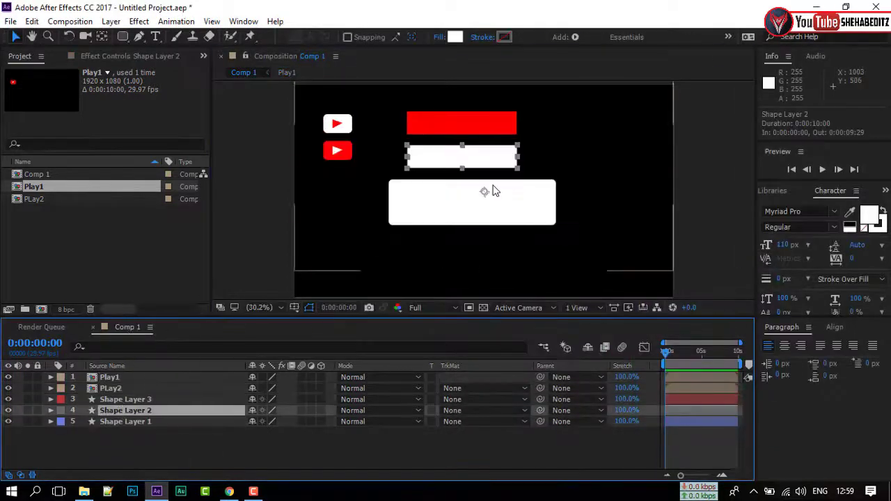
# Widen the middle white bar and enlarge the white rounded rectangle below it.
pyautogui.moveTo(531, 157); pyautogui.dragTo(520, 158)
pyautogui.click(138, 454)
pyautogui.click(548, 204)
pyautogui.moveTo(557, 203); pyautogui.dragTo(573, 205)
pyautogui.click(230, 449)
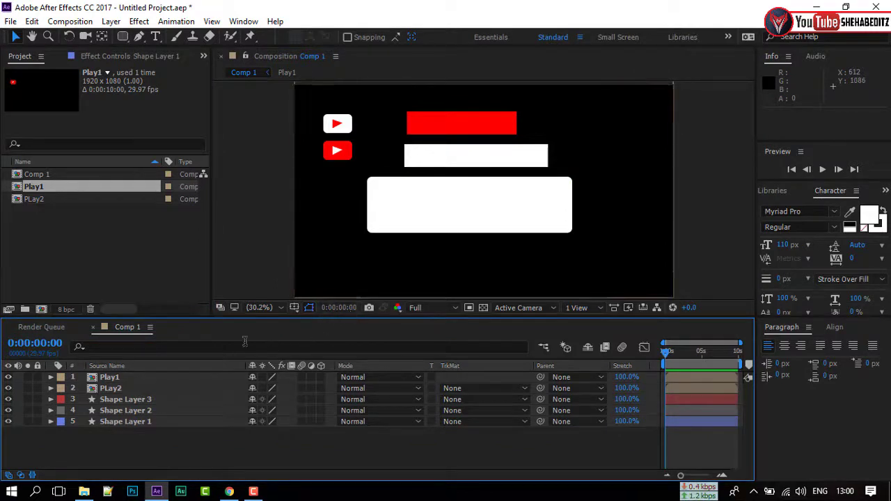
# Move the Play1 icon onto the left end of the red bar.
pyautogui.click(434, 124)
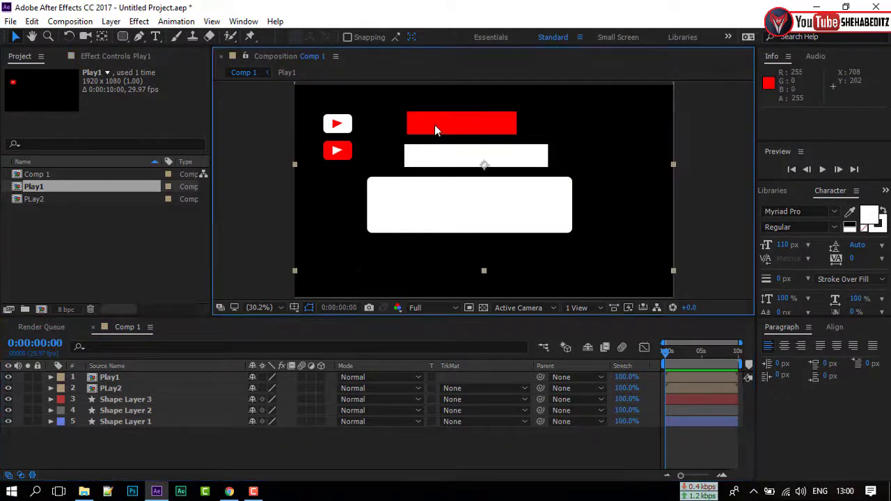
pyautogui.click(126, 447)
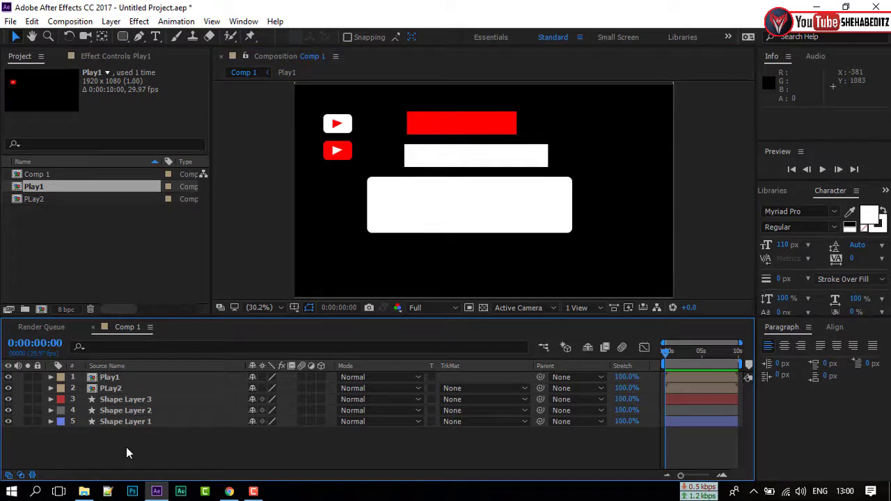
pyautogui.click(110, 388)
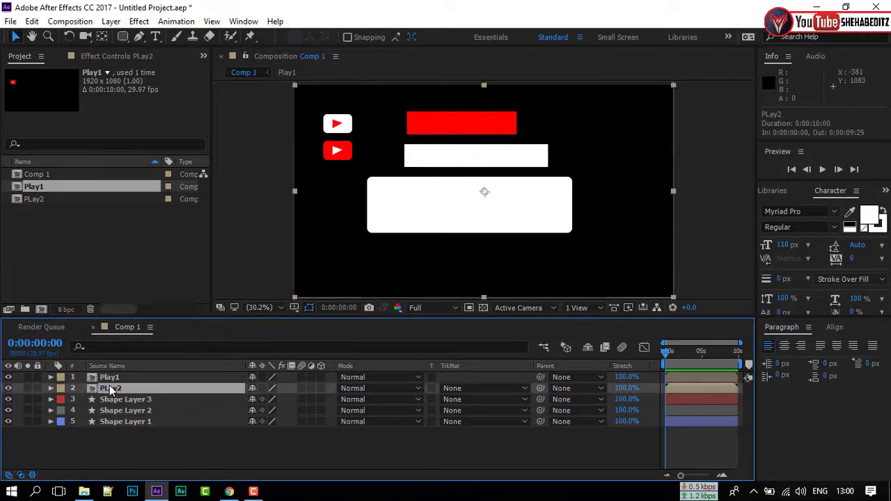
pyautogui.click(107, 369)
pyautogui.click(130, 378)
pyautogui.moveTo(335, 154); pyautogui.dragTo(424, 155)
# Scale the Play1 layer to 69% and reposition its icon at the left end of the red bar.
pyautogui.click(128, 377)
pyautogui.press('s')
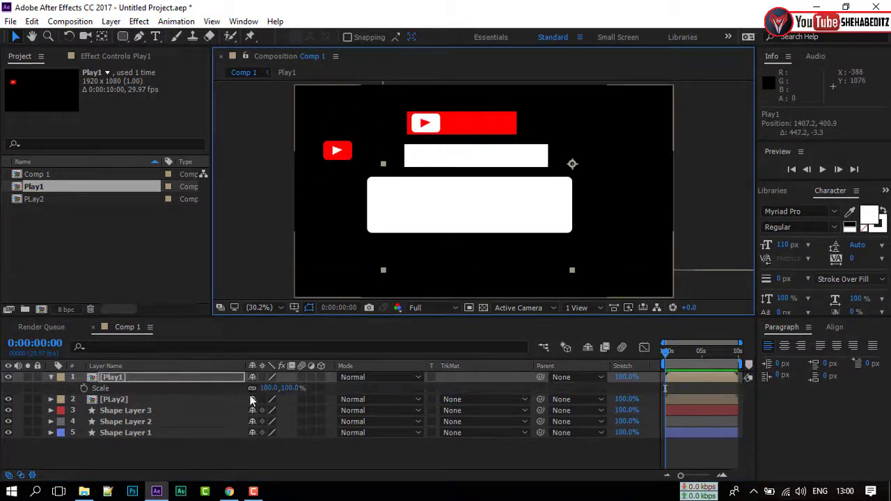
pyautogui.moveTo(264, 388); pyautogui.dragTo(245, 388)
pyautogui.moveTo(471, 135); pyautogui.dragTo(421, 123)
pyautogui.click(154, 446)
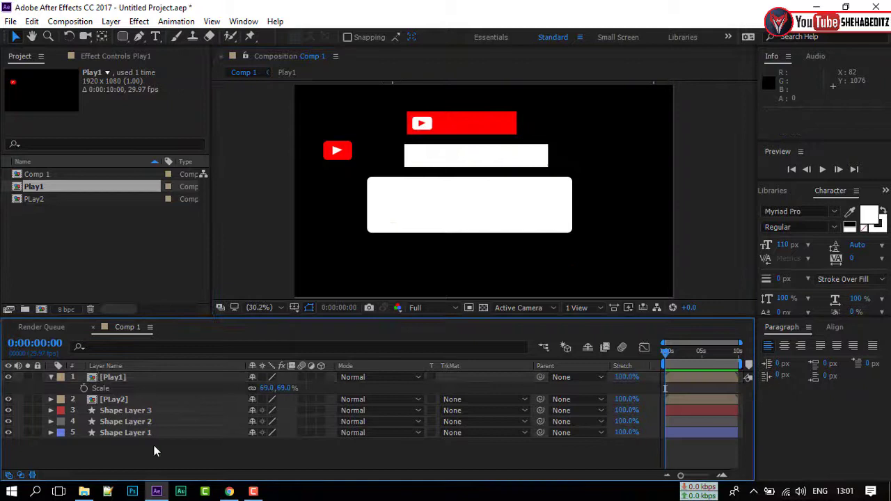
pyautogui.click(51, 378)
# Add a new text layer reading "Subscribe".
pyautogui.rightClick(149, 440)
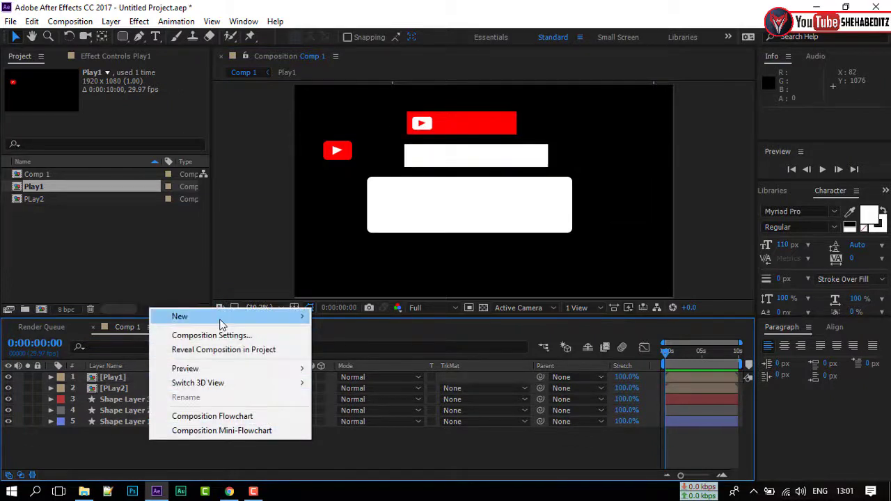
pyautogui.moveTo(220, 322)
pyautogui.click(359, 336)
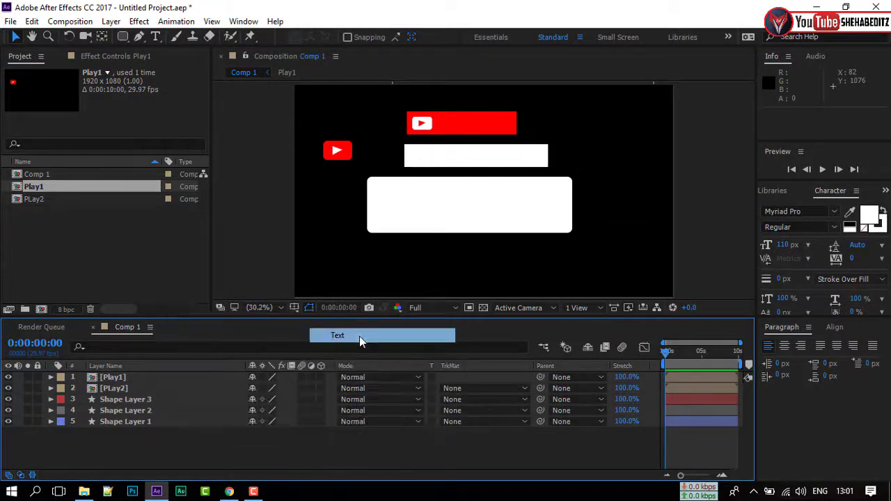
pyautogui.click(799, 211)
pyautogui.scroll(3, 790, 330)
pyautogui.click(786, 307)
pyautogui.click(487, 191)
pyautogui.write('Subscribe')
pyautogui.hotkey('ctrl', 'a')
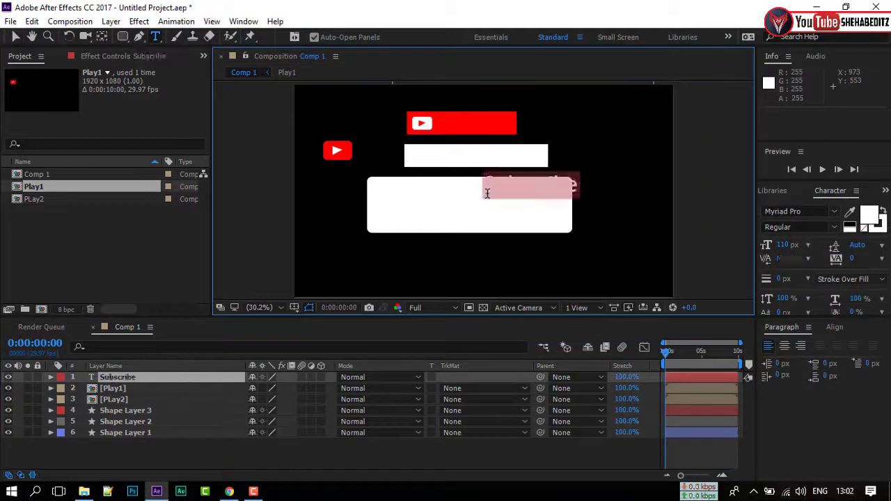
# Move the Subscribe text onto the red bar beside the play icon and reduce its font size to 85 px.
pyautogui.click(16, 37)
pyautogui.moveTo(503, 186); pyautogui.dragTo(453, 125)
pyautogui.moveTo(780, 245); pyautogui.dragTo(758, 245)
# Set the Subscribe text's font size to 80 px and fine-tune its position beside the play icon.
pyautogui.scroll(4, 471, 119)
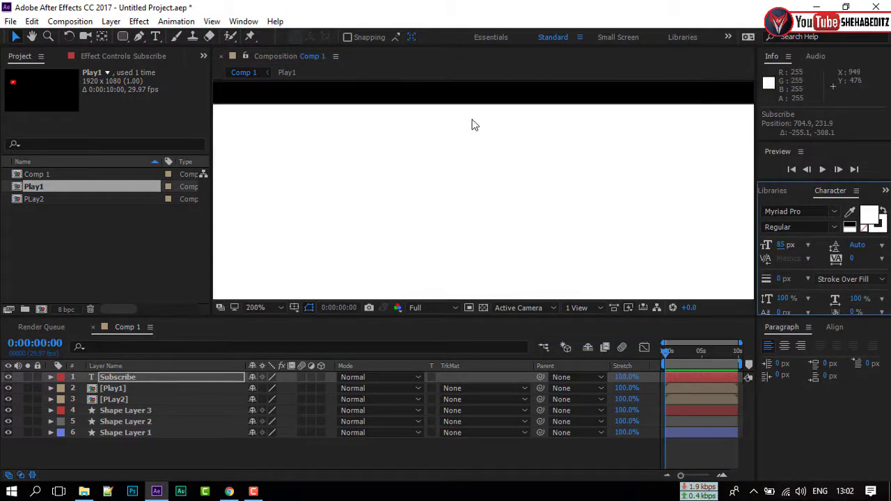
pyautogui.scroll(-5, 473, 123)
pyautogui.press('space')
pyautogui.moveTo(475, 132); pyautogui.dragTo(476, 218)
pyautogui.scroll(2, 473, 218)
pyautogui.moveTo(497, 251); pyautogui.dragTo(497, 247)
pyautogui.moveTo(780, 245); pyautogui.dragTo(776, 245)
pyautogui.click(507, 250)
pyautogui.click(118, 377)
pyautogui.moveTo(466, 255); pyautogui.dragTo(473, 252)
# Narrow the red bar of Shape Layer 3 at both ends to fit the icon and Subscribe text more closely.
pyautogui.click(396, 248)
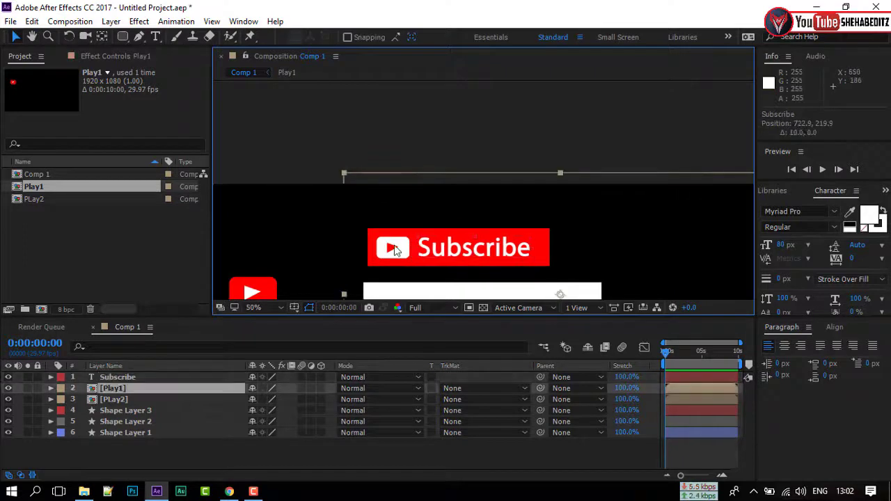
pyautogui.click(125, 411)
pyautogui.moveTo(549, 247); pyautogui.dragTo(547, 247)
pyautogui.press('Left')
pyautogui.press('Left')
pyautogui.press('Left')
pyautogui.press('Left')
pyautogui.press('Left')
pyautogui.press('Left')
pyautogui.press('Left')
# Duplicate the red bar layer and set the copy's fill color to white (FFFFFF).
pyautogui.click(129, 412)
pyautogui.press('q')
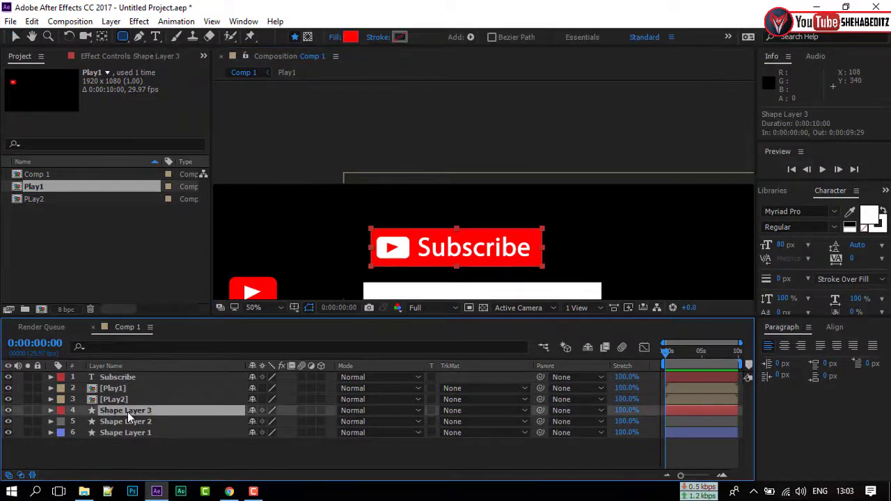
pyautogui.hotkey('ctrl', 'd')
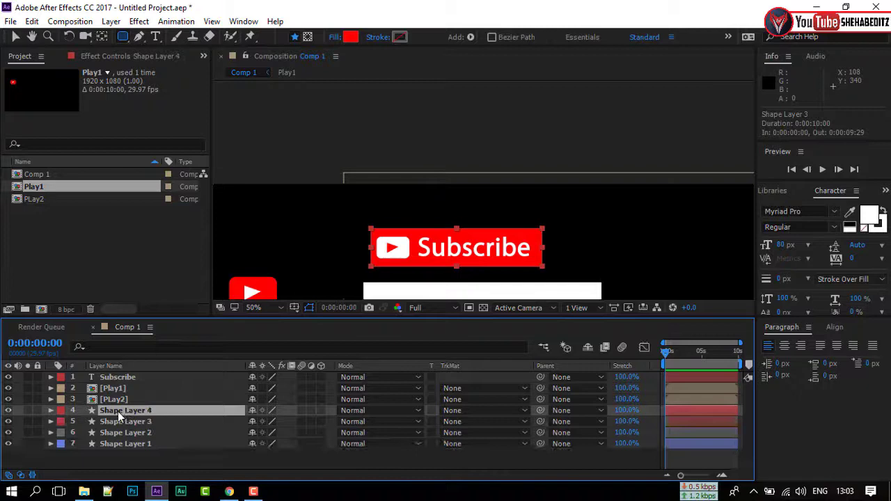
pyautogui.click(117, 412)
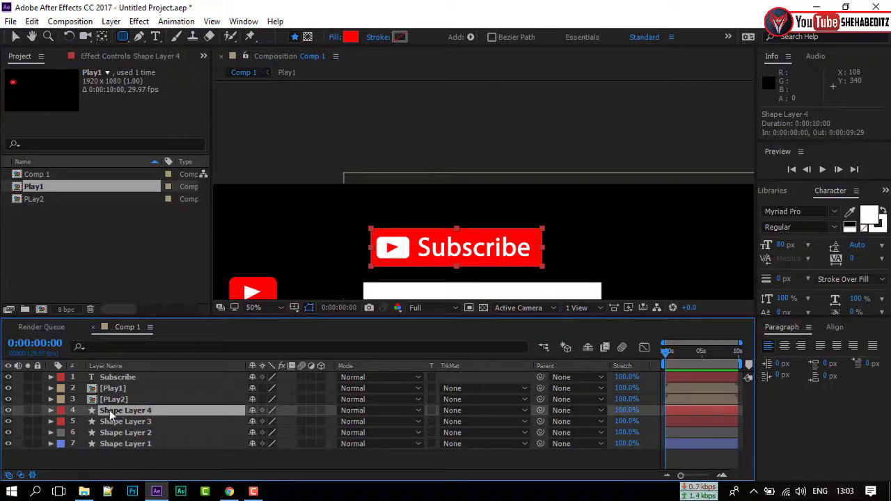
pyautogui.click(351, 38)
pyautogui.click(457, 255)
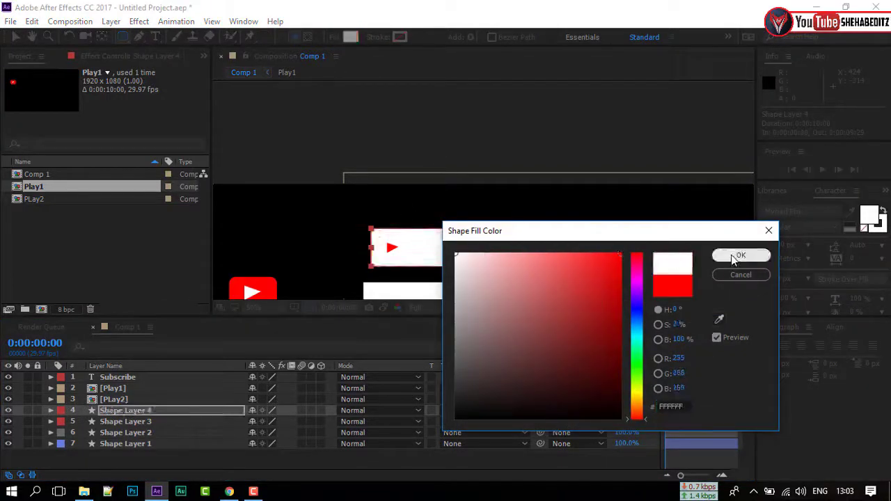
pyautogui.click(734, 257)
# Place the white copy beneath the red bar in the layer stack and shift it right to X position 1066.
pyautogui.moveTo(117, 411); pyautogui.dragTo(113, 429)
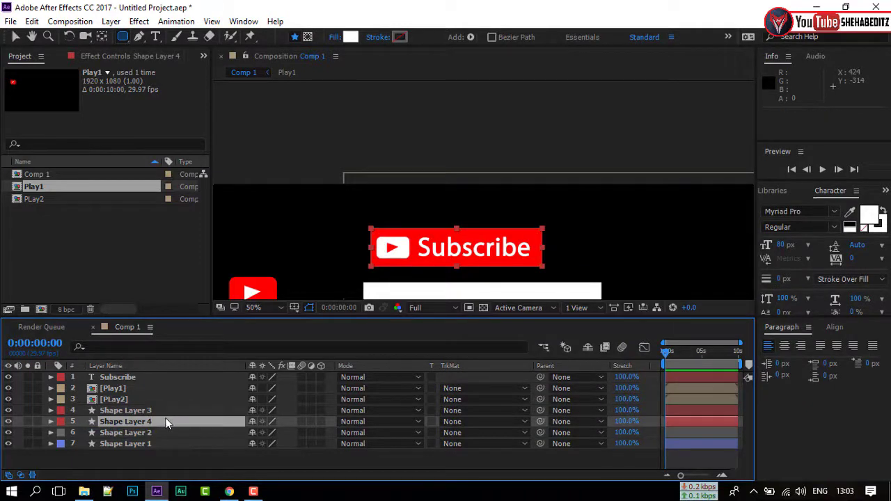
pyautogui.hotkey('shift', 'Right')
pyautogui.hotkey('shift', 'Right')
pyautogui.hotkey('shift', 'Right')
pyautogui.hotkey('shift', 'Right')
pyautogui.hotkey('shift', 'Right')
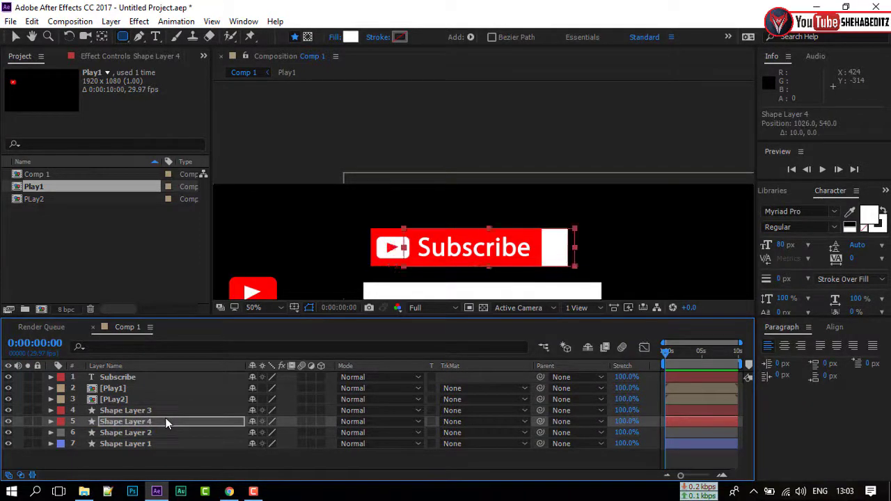
pyautogui.hotkey('shift', 'Right')
pyautogui.hotkey('shift', 'Right')
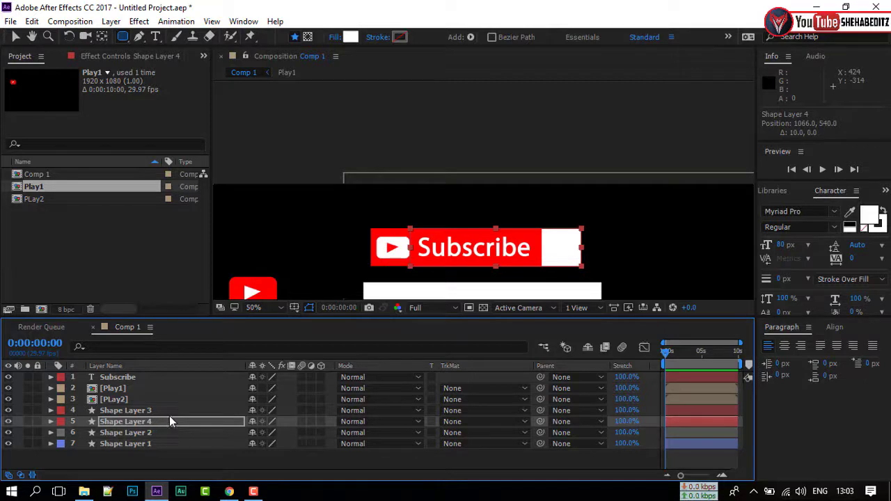
pyautogui.hotkey('shift', 'Right')
pyautogui.hotkey('shift', 'Right')
# Change the label color of the white bar's layer, Shape Layer 4, to yellow.
pyautogui.click(173, 459)
pyautogui.click(120, 412)
pyautogui.click(60, 422)
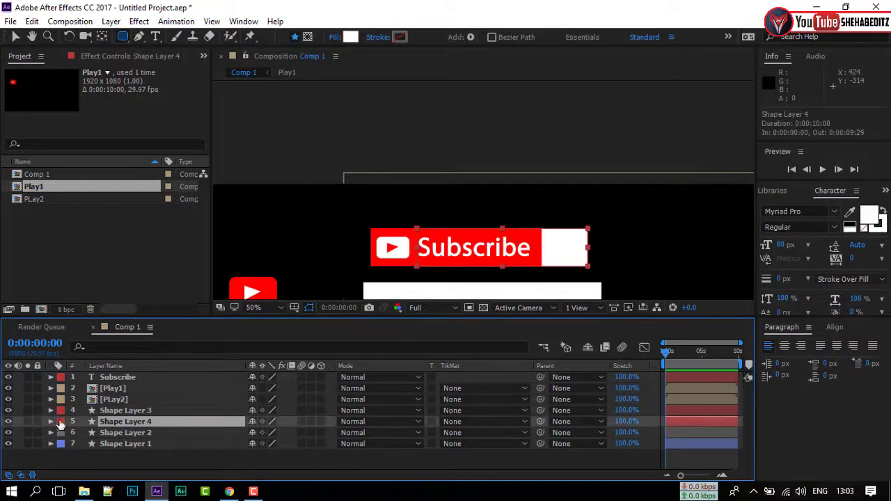
pyautogui.click(118, 217)
# Add a text layer reading "100k" in a dark color over the white end of the bar, and open its font choices.
pyautogui.rightClick(127, 465)
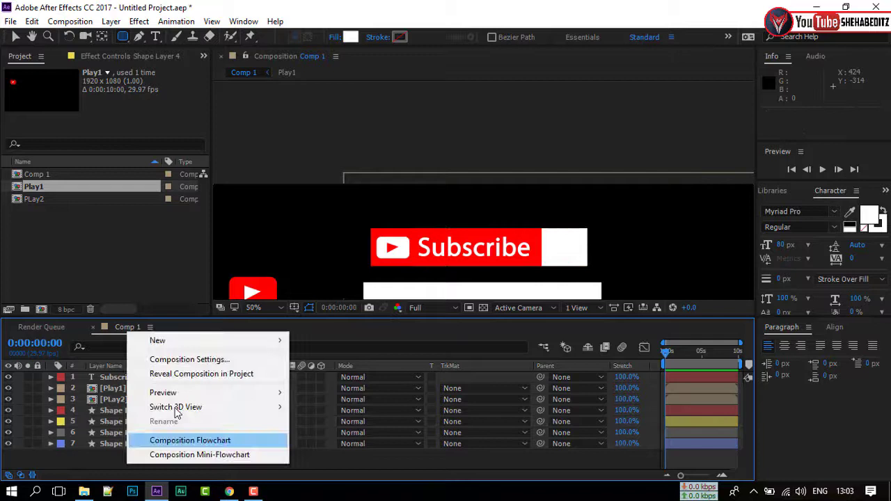
pyautogui.moveTo(249, 345)
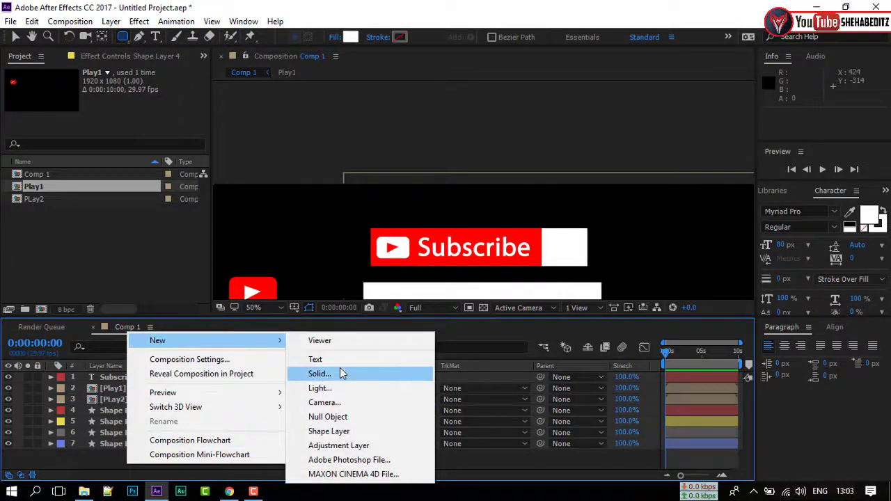
pyautogui.click(316, 359)
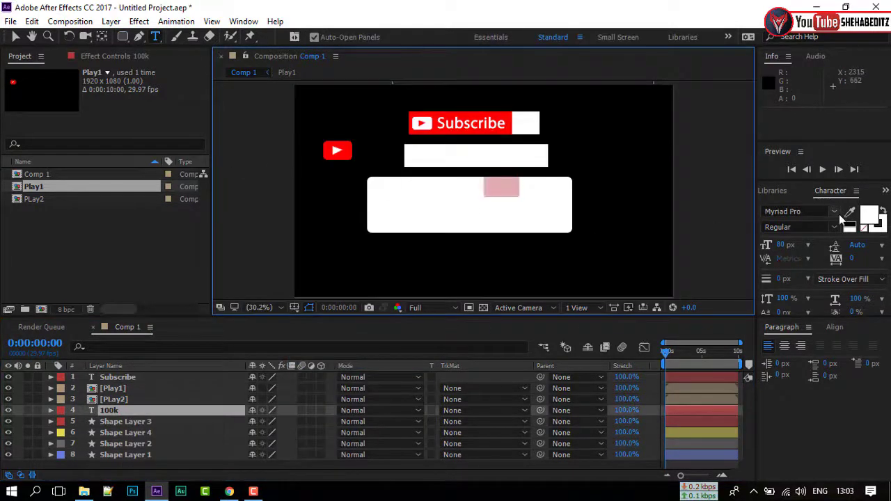
pyautogui.click(876, 220)
pyautogui.click(519, 360)
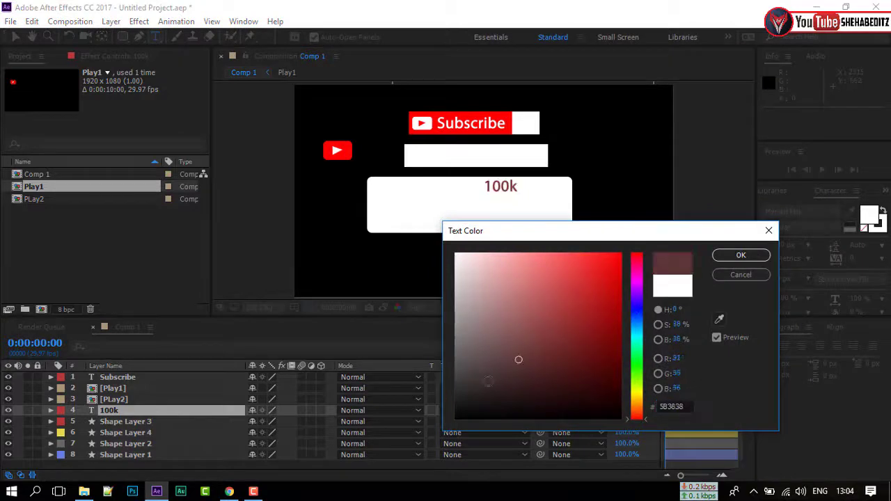
pyautogui.click(740, 255)
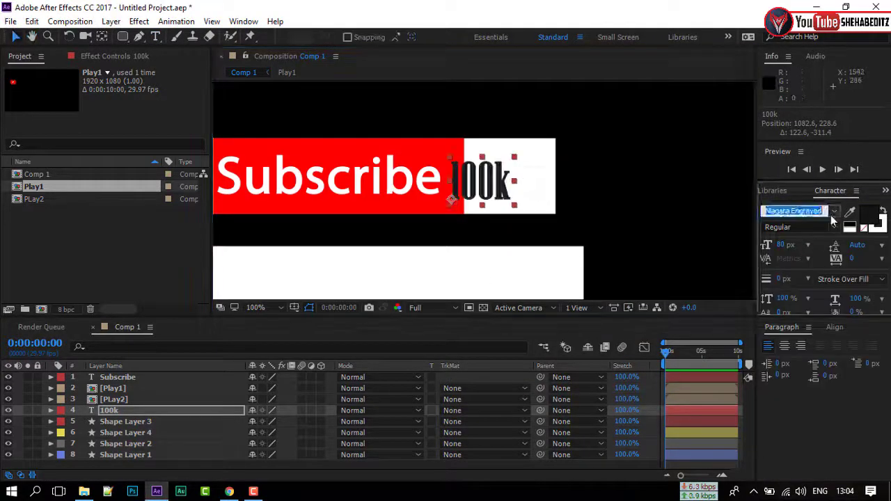
pyautogui.click(834, 211)
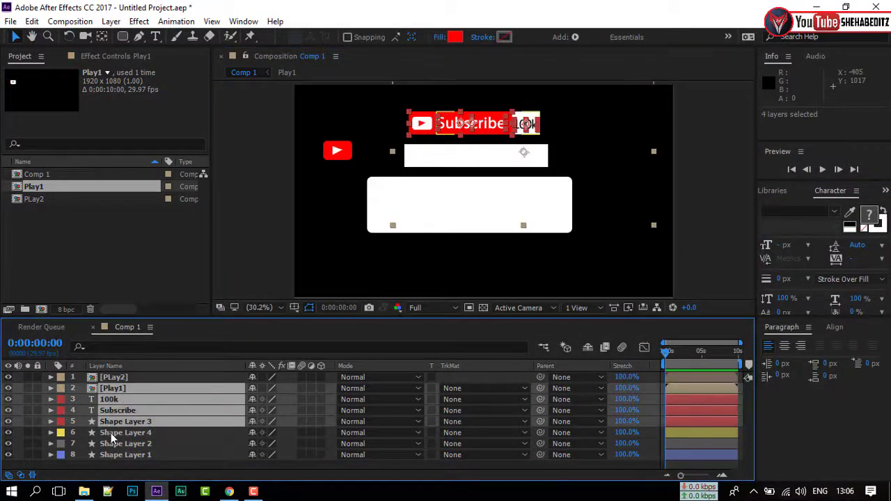
# Hide the five Subscribe button layers: Play1, 100k, Subscribe, Shape Layer 3 and Shape Layer 4.
pyautogui.keyDown('ctrl'); pyautogui.click(111, 433); pyautogui.keyUp('ctrl')
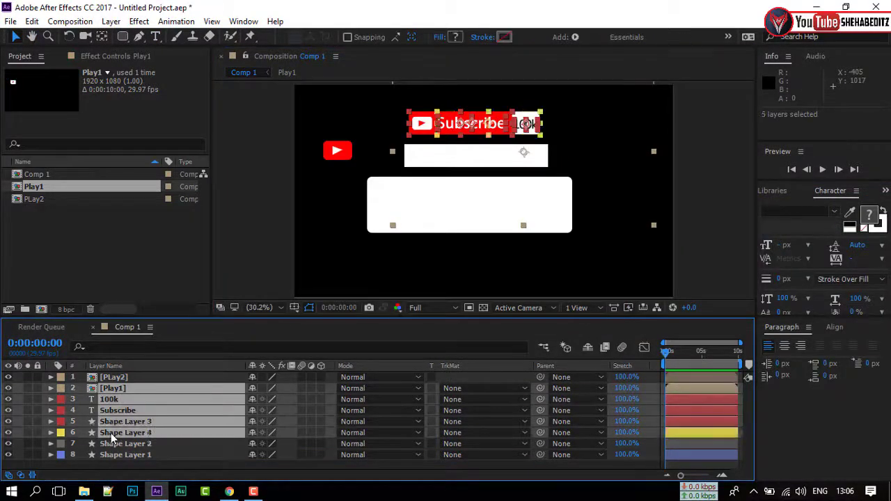
pyautogui.click(9, 439)
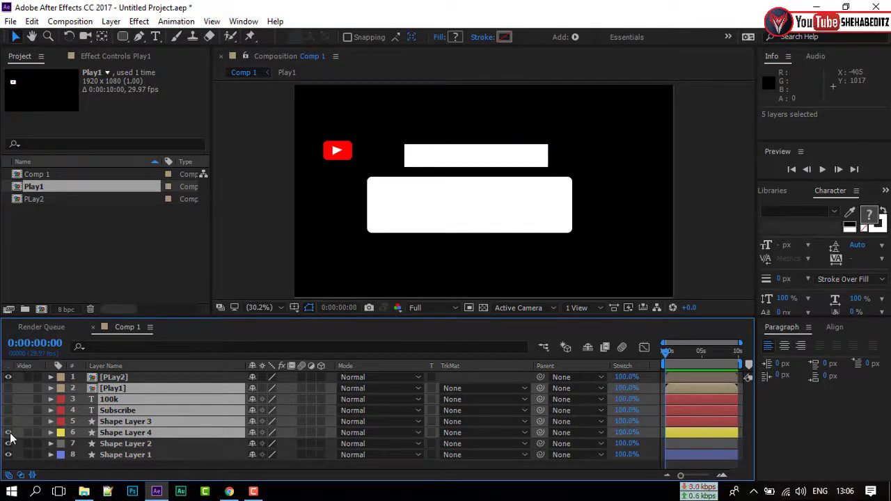
# Pre-compose the five Subscribe button layers into a new composition named Subscribe, moving all attributes into it.
pyautogui.click(10, 438)
pyautogui.rightClick(110, 434)
pyautogui.click(143, 367)
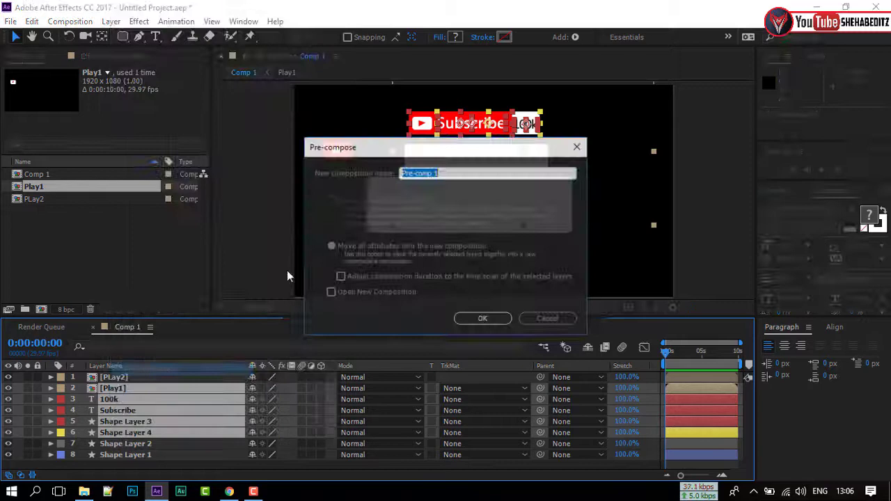
pyautogui.write('Subscribe')
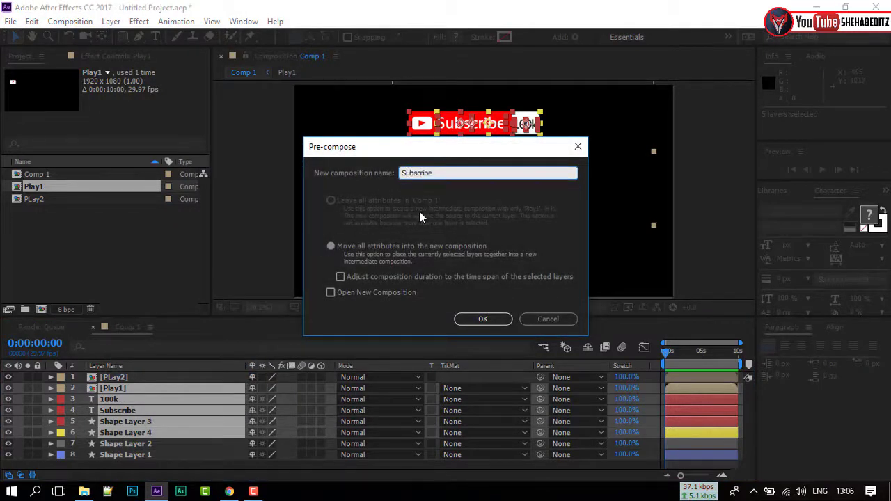
pyautogui.click(484, 319)
# Scale down the second play icon and place it at the left end of the white bar beneath the Subscribe button.
pyautogui.click(8, 388)
pyautogui.click(7, 387)
pyautogui.moveTo(338, 151); pyautogui.dragTo(420, 155)
pyautogui.press('s')
pyautogui.moveTo(274, 388); pyautogui.dragTo(258, 388)
pyautogui.moveTo(462, 164); pyautogui.dragTo(421, 157)
# Move the Subscribe composition layer below Shape Layer 2 and add a dark text layer reading "Subscribed".
pyautogui.moveTo(125, 388)
pyautogui.mouseDown()
pyautogui.moveTo(129, 413)
pyautogui.moveTo(128, 395)
pyautogui.mouseUp()
pyautogui.click(125, 388)
pyautogui.click(794, 212)
pyautogui.rightClick(163, 465)
pyautogui.click(318, 326)
pyautogui.write('Subscribed')
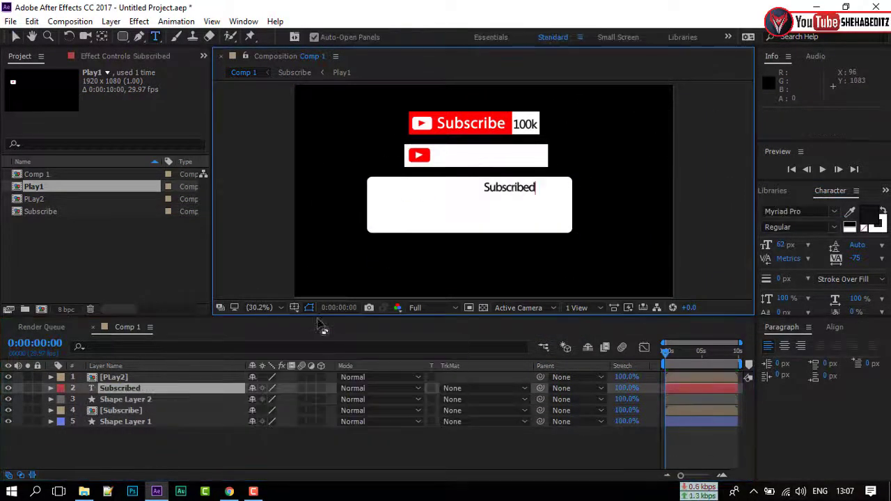
# Place the Subscribed text beside the play icon on the white bar, enlarge its font, and undo the accidental stroke-order change.
pyautogui.click(16, 37)
pyautogui.moveTo(510, 188); pyautogui.dragTo(464, 155)
pyautogui.moveTo(780, 246); pyautogui.dragTo(803, 245)
pyautogui.hotkey('ctrl', 'z')
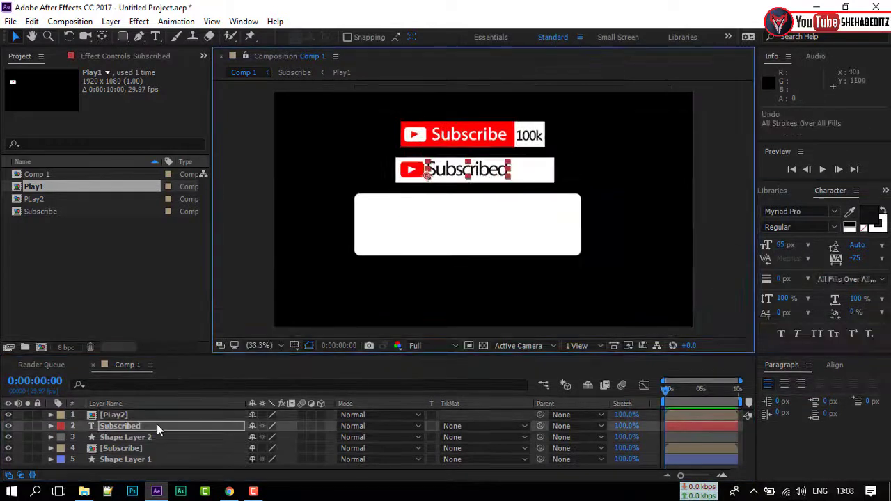
# Import the bell images 1.png and 2.png and add 2.png to Comp 1 directly above the Subscribed text layer.
pyautogui.click(44, 271)
pyautogui.rightClick(44, 271)
pyautogui.moveTo(98, 336)
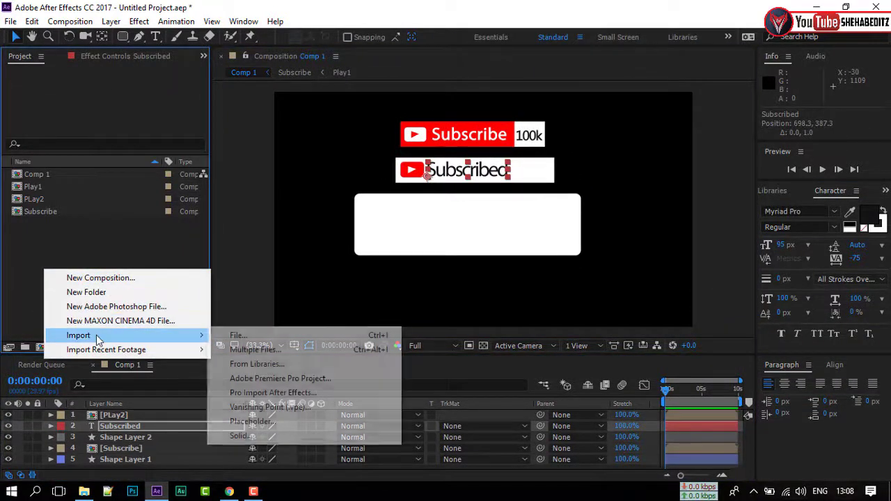
pyautogui.click(253, 334)
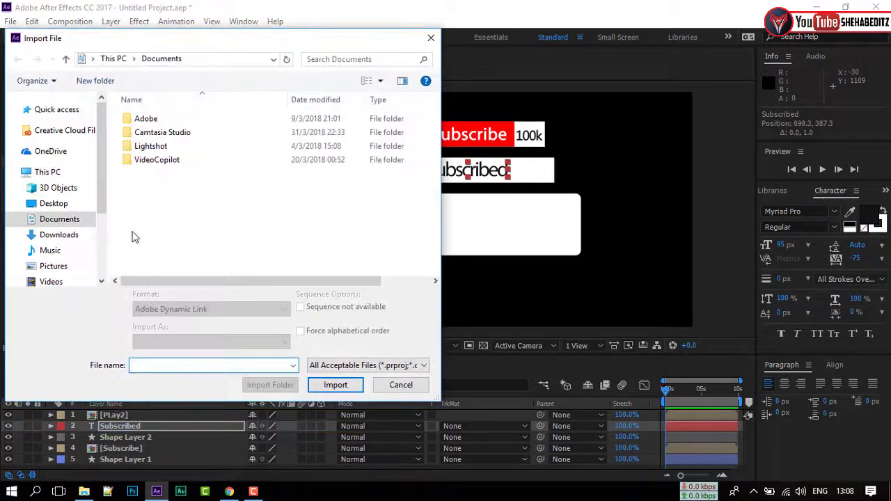
pyautogui.click(50, 254)
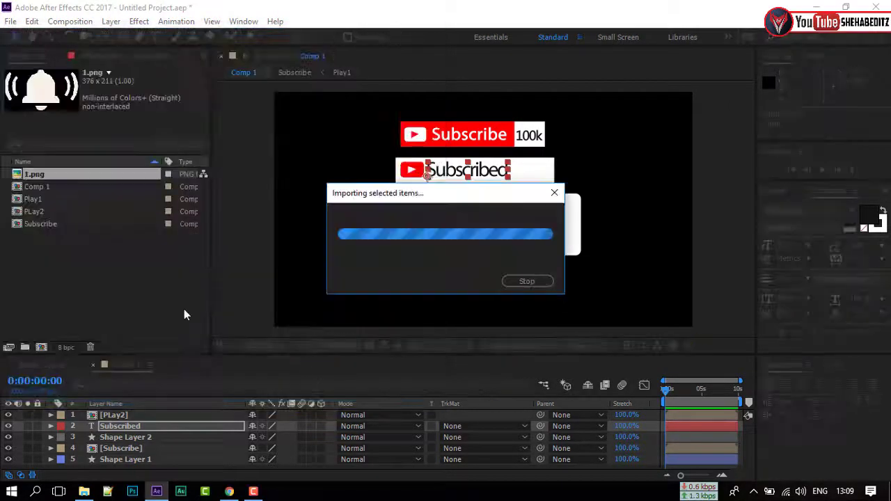
pyautogui.moveTo(89, 396); pyautogui.dragTo(113, 427)
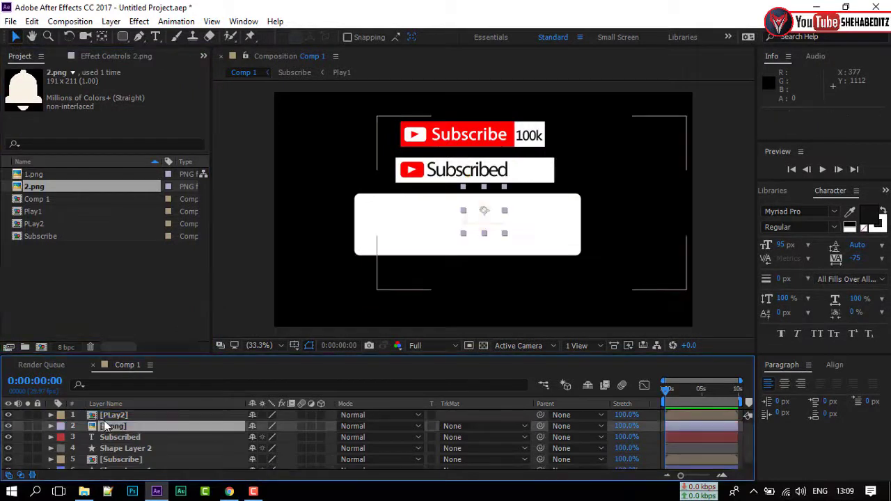
# Scale the 2.png bell to 38% and position it on the white bar just right of the Subscribed text.
pyautogui.press('s')
pyautogui.moveTo(269, 437); pyautogui.dragTo(240, 437)
pyautogui.moveTo(479, 213); pyautogui.dragTo(517, 189)
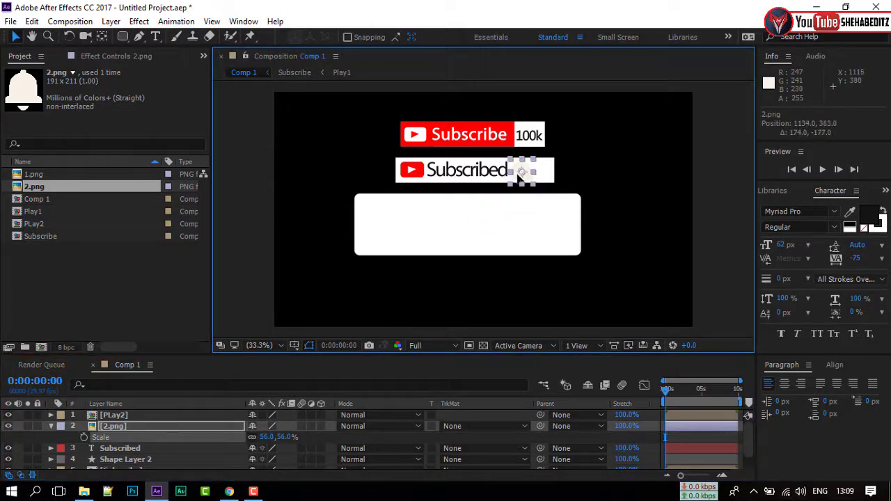
pyautogui.press('/')
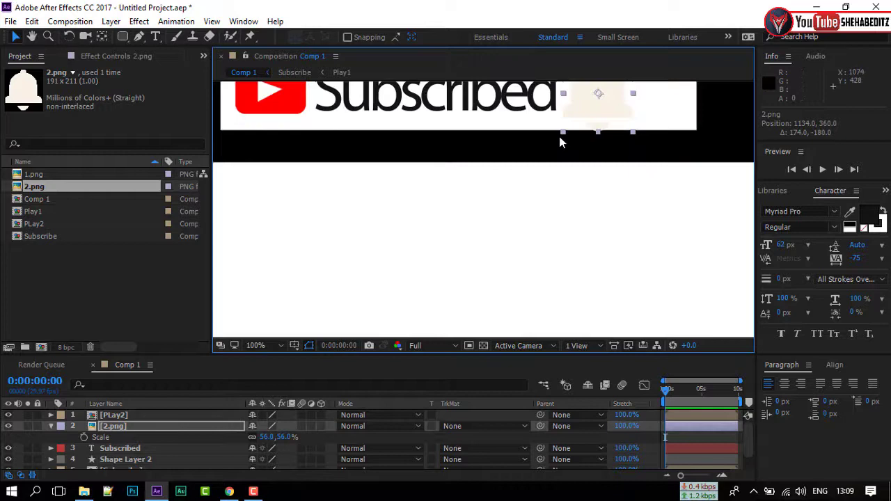
pyautogui.moveTo(577, 147); pyautogui.dragTo(490, 299)
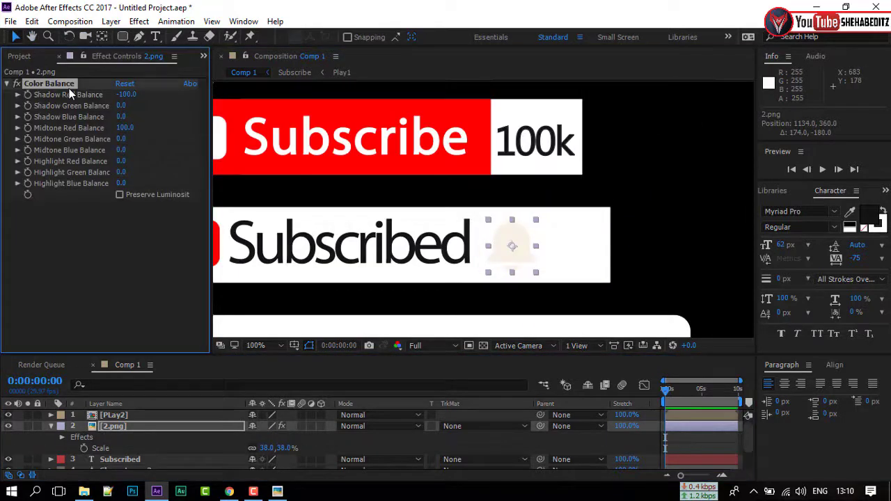
# Remove the Color Balance effect from the 2.png bell and open the color correction effects.
pyautogui.press('Delete')
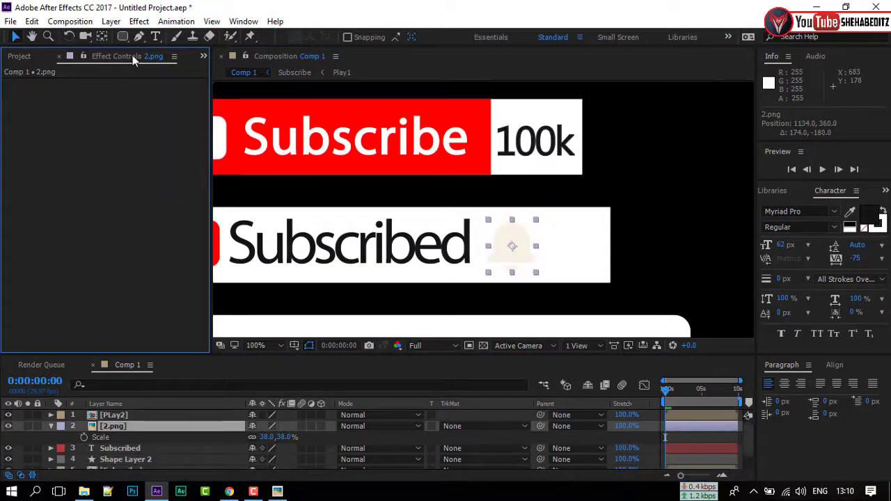
pyautogui.click(139, 22)
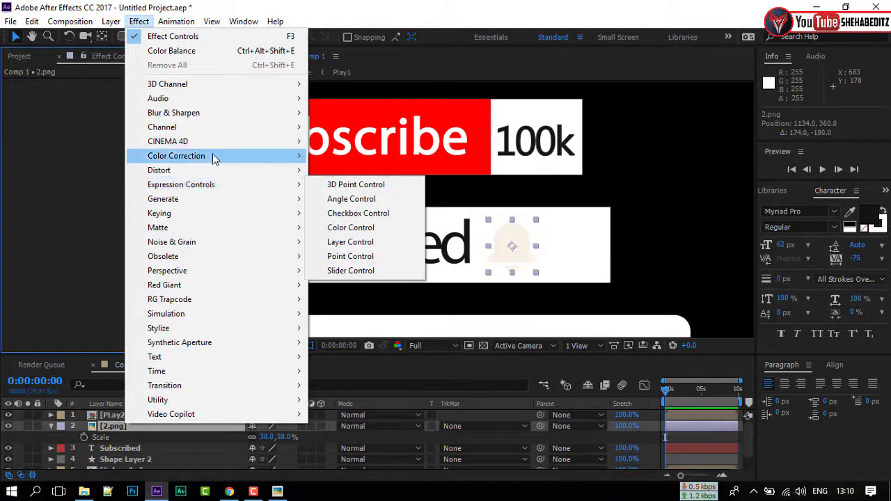
pyautogui.moveTo(300, 156)
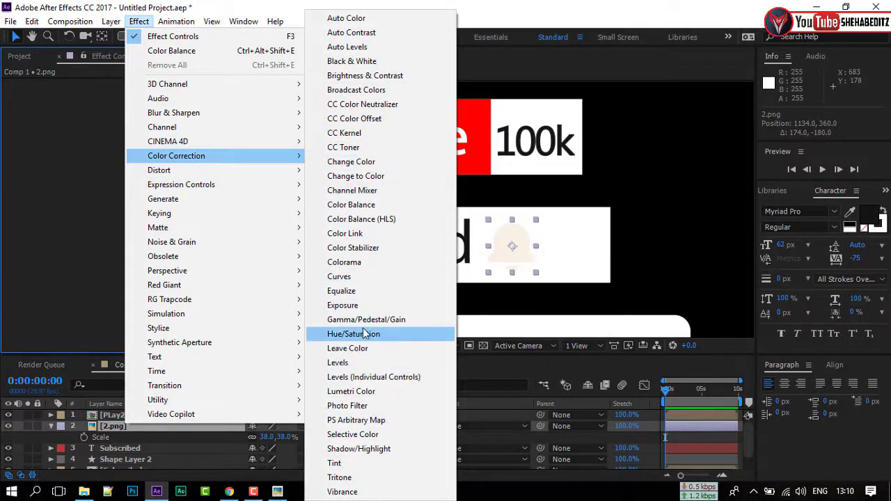